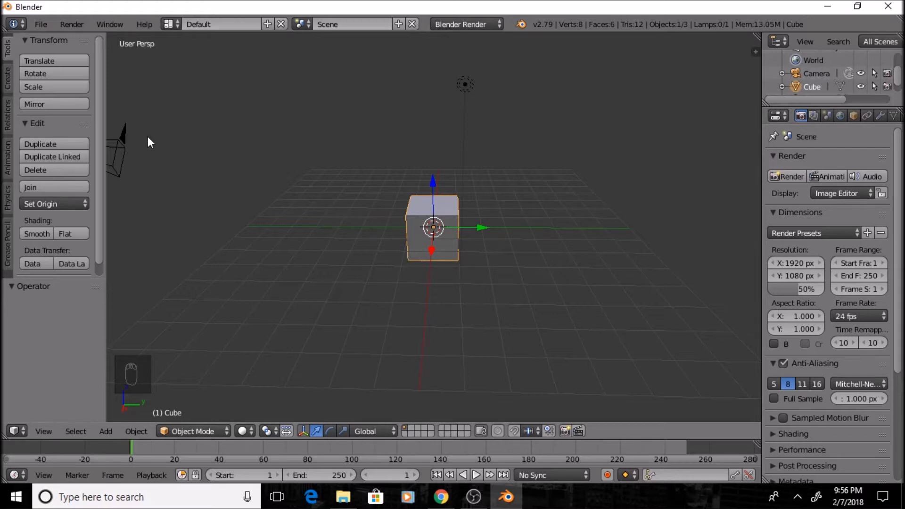
# Step: Hide the tool shelf and merge the timeline area into the 3D view
pyautogui.press('t')
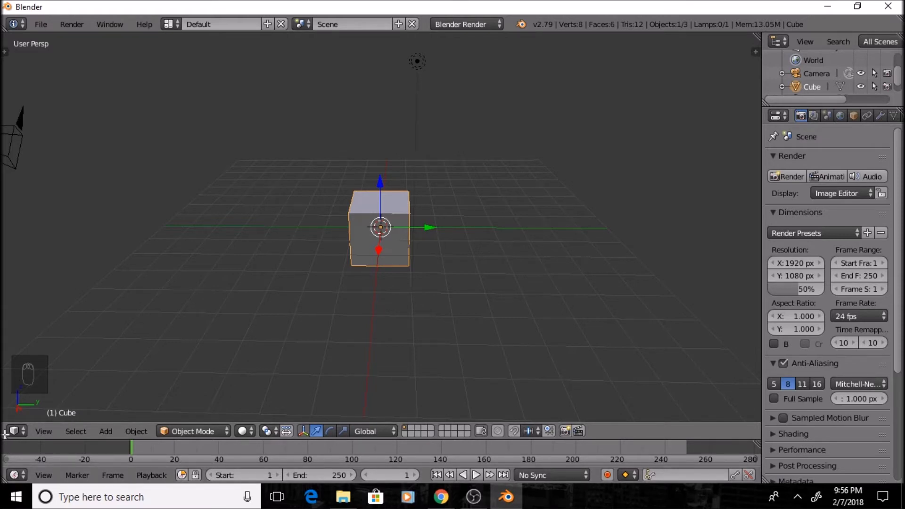
pyautogui.moveTo(5, 434); pyautogui.dragTo(5, 445)
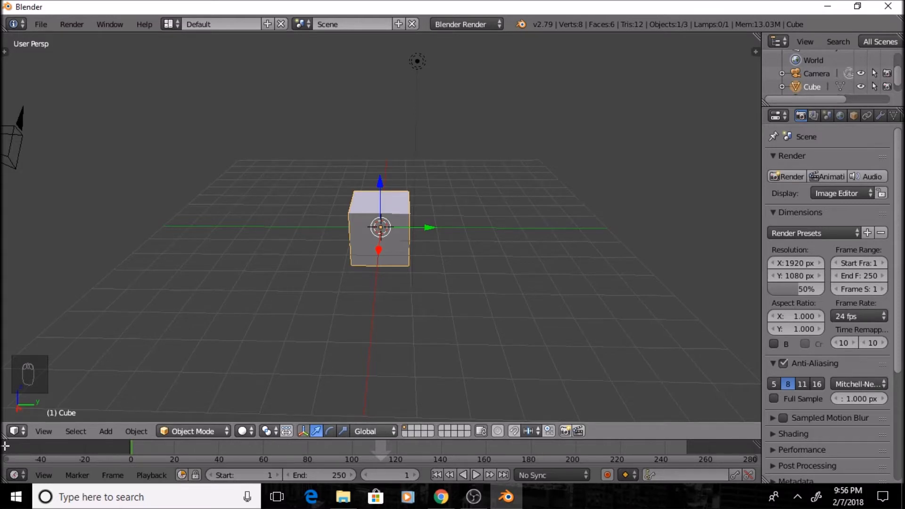
pyautogui.moveTo(6, 445); pyautogui.dragTo(6, 447)
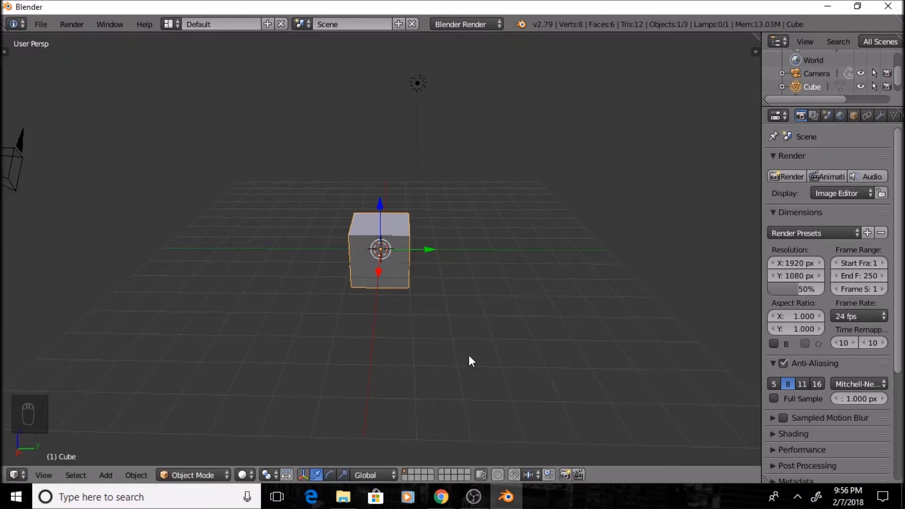
# Step: In the right orthographic view, move the cube up along Z until its base rests on the ground line, and deselect it
pyautogui.moveTo(347, 329); pyautogui.dragTo(385, 324, button='middle')
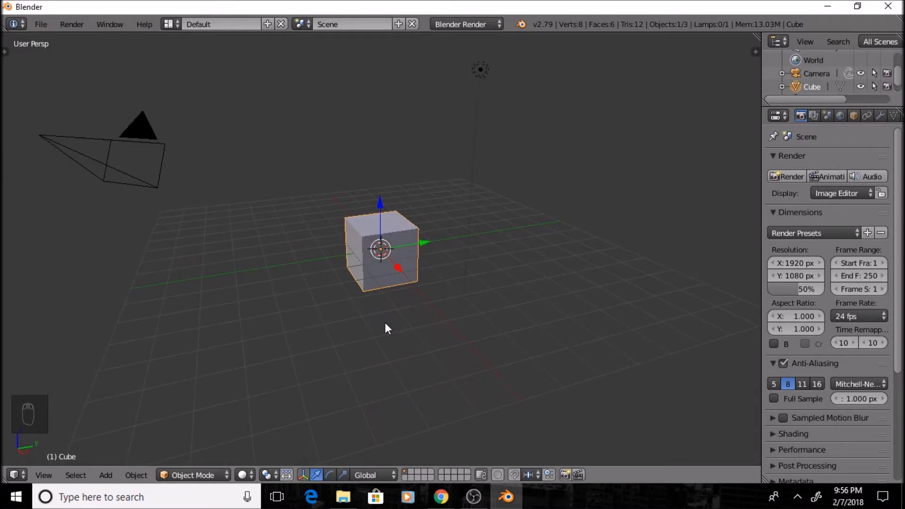
pyautogui.moveTo(435, 302)
pyautogui.mouseDown(button='middle')
pyautogui.moveTo(465, 288)
pyautogui.moveTo(437, 286)
pyautogui.mouseUp(button='middle')
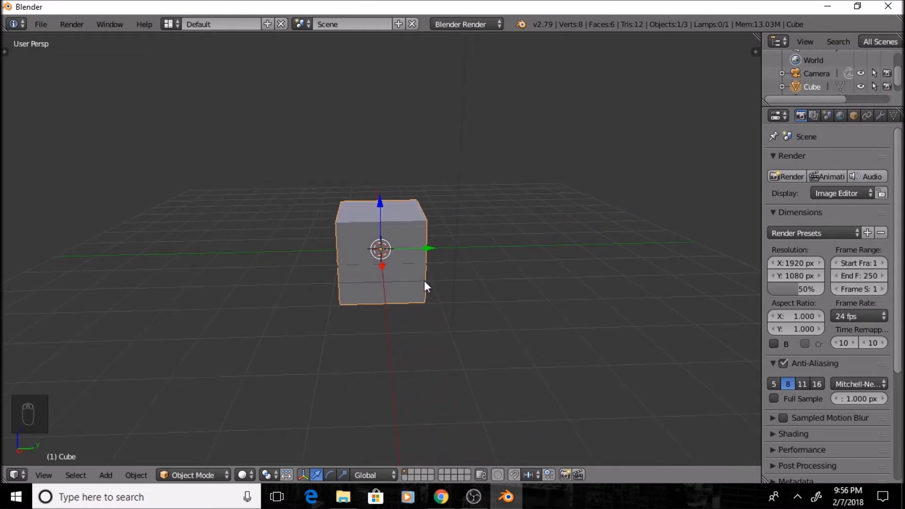
pyautogui.press('KP_3')
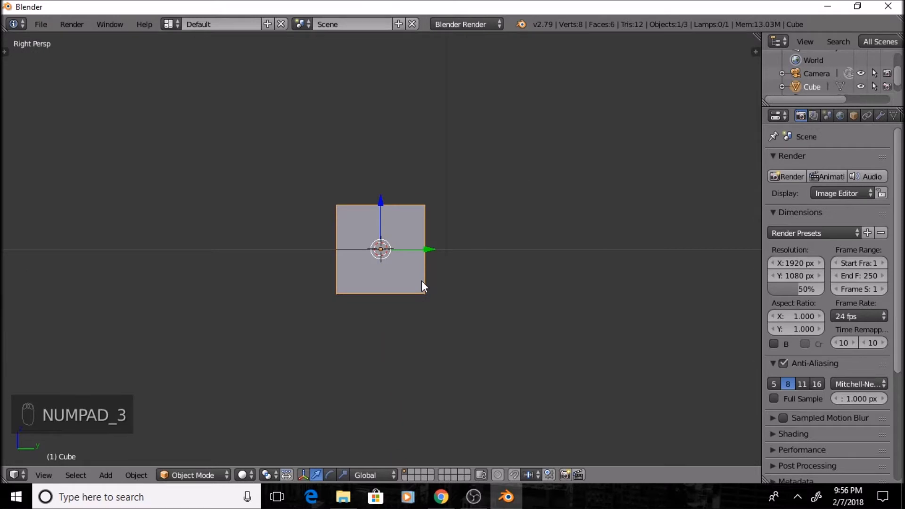
pyautogui.press('KP_5')
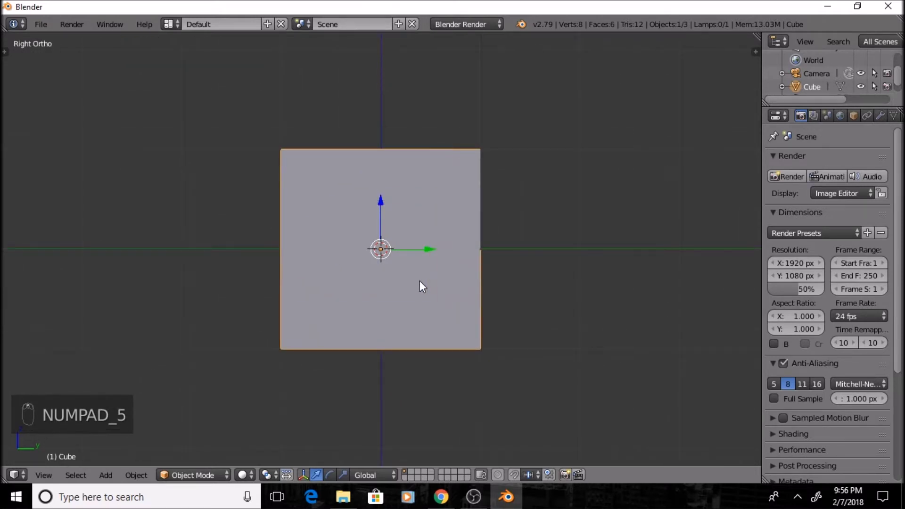
pyautogui.scroll(2, 418, 279)
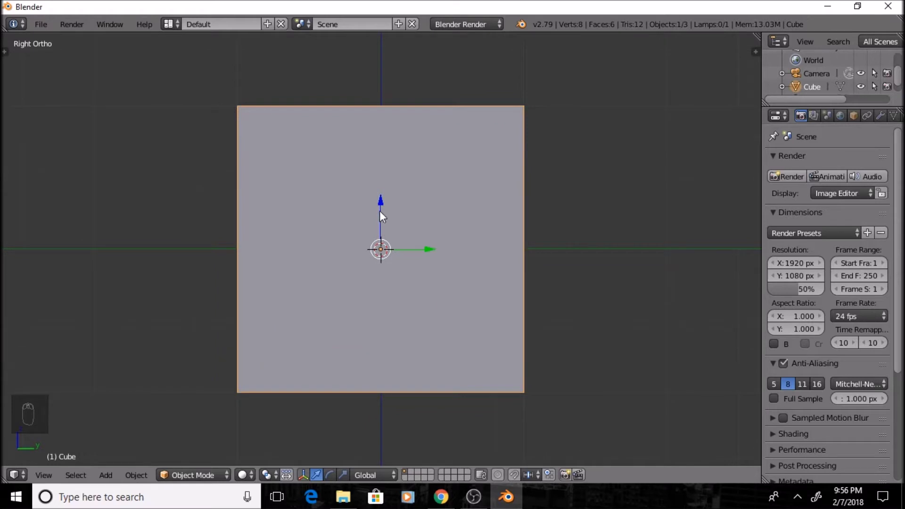
pyautogui.moveTo(379, 211); pyautogui.dragTo(378, 66)
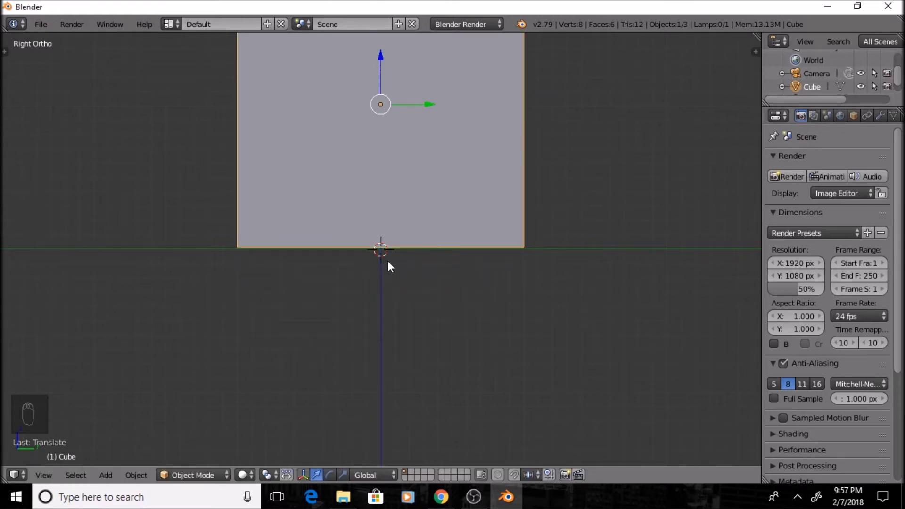
pyautogui.press('a')
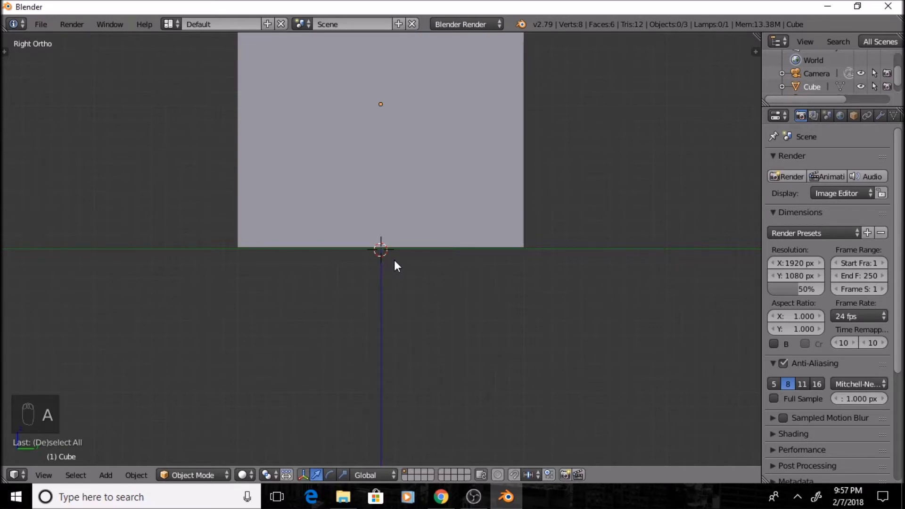
# Step: Add a plane mesh at the 3D cursor beneath the cube
pyautogui.hotkey('shift', 'a')
pyautogui.moveTo(394, 261)
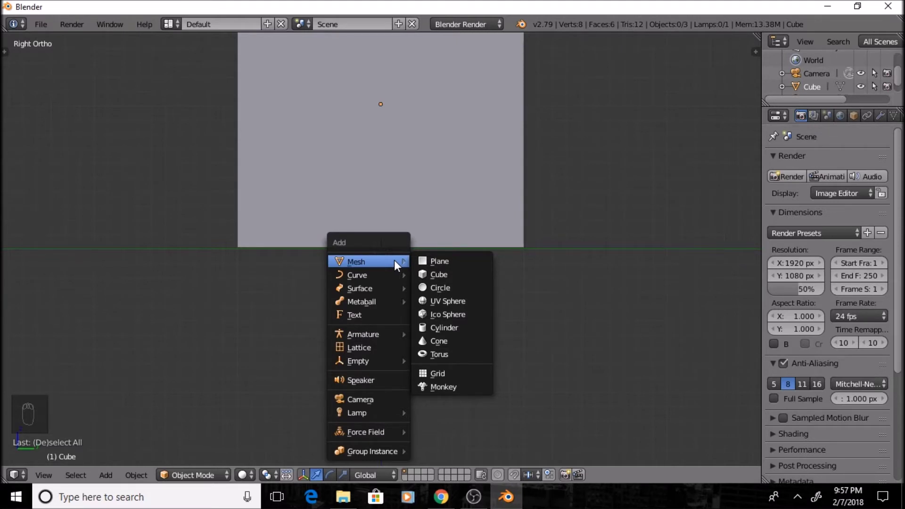
pyautogui.click(421, 263)
pyautogui.moveTo(542, 169); pyautogui.dragTo(528, 233, button='middle')
pyautogui.scroll(-2, 526, 231)
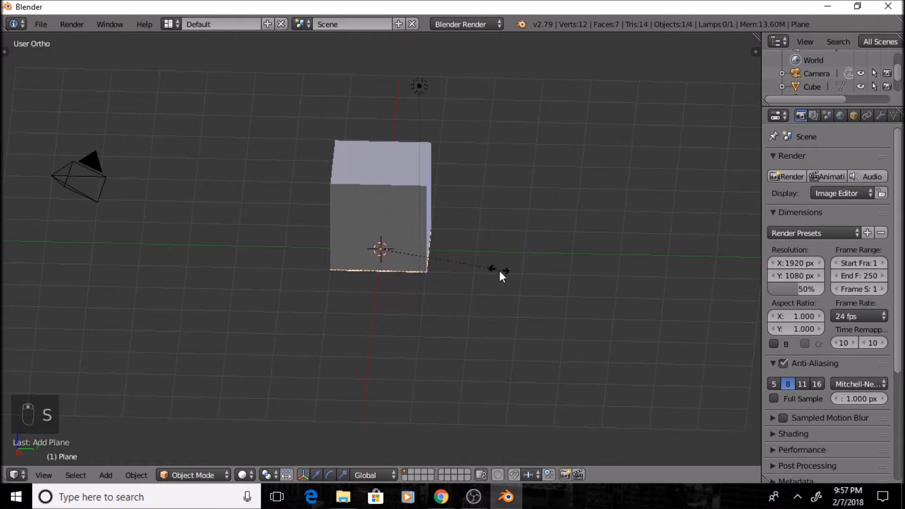
# Step: Scale the plane up into a large floor extending beyond the grid on all sides, and deselect it
pyautogui.press('s')
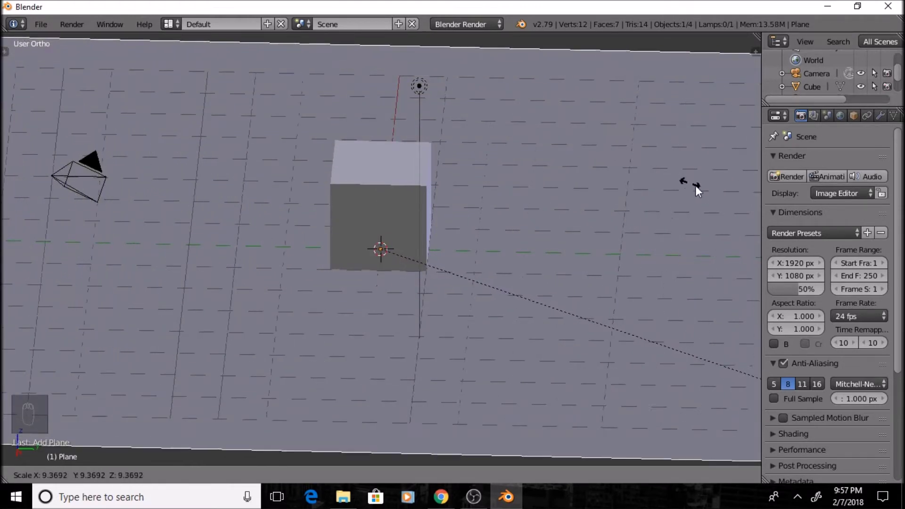
pyautogui.click(149, 254)
pyautogui.scroll(-4, 178, 266)
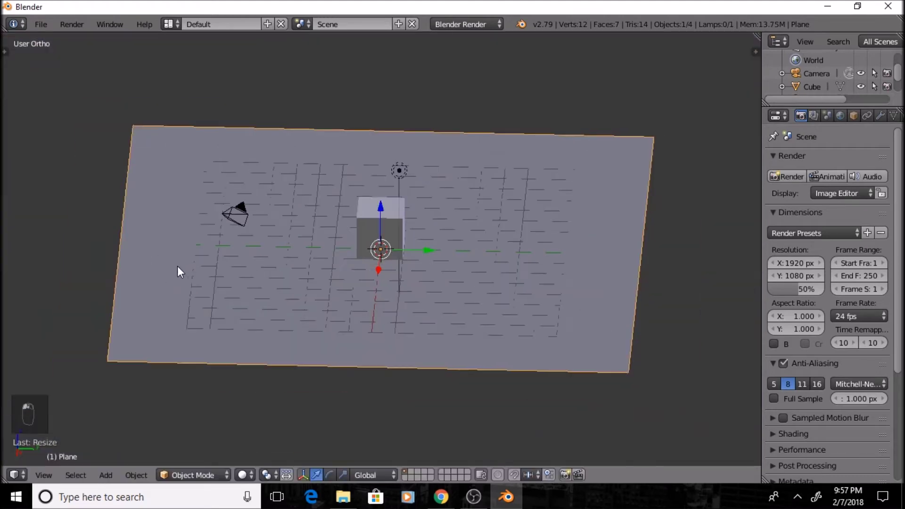
pyautogui.scroll(2, 205, 253)
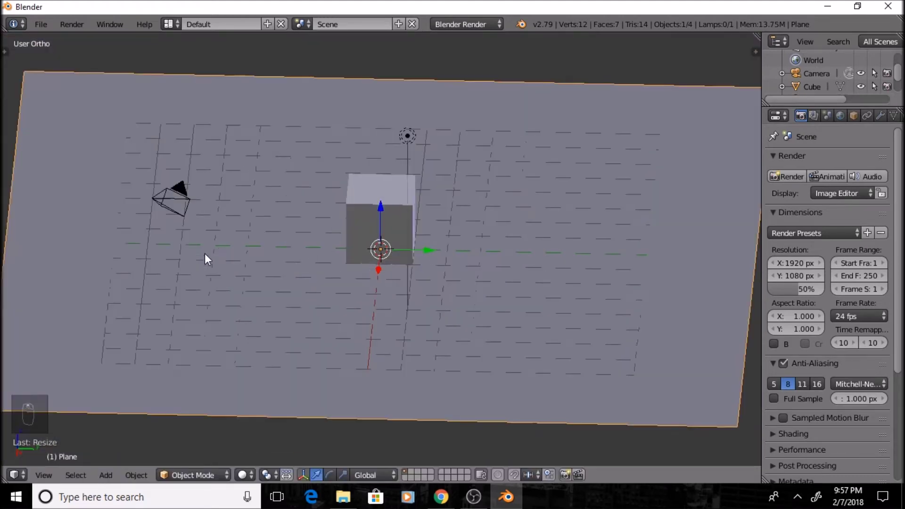
pyautogui.moveTo(263, 271); pyautogui.dragTo(301, 262, button='middle')
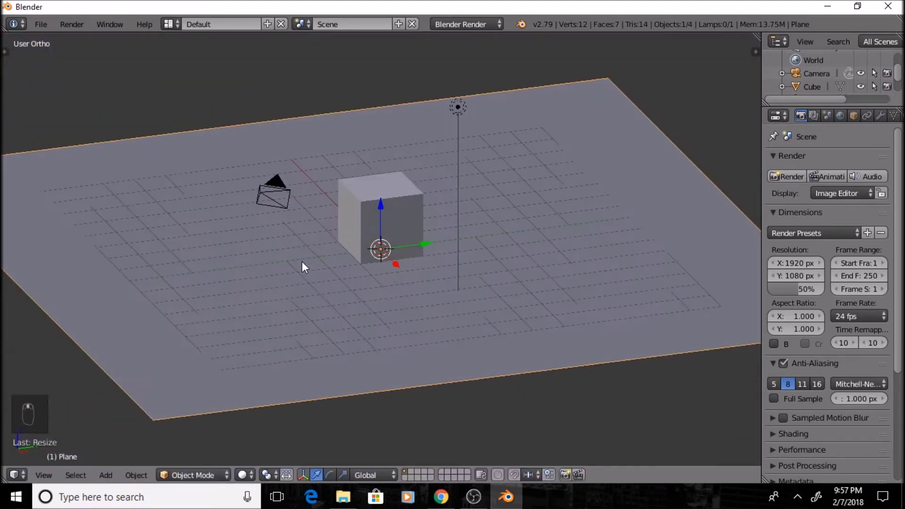
pyautogui.press('a')
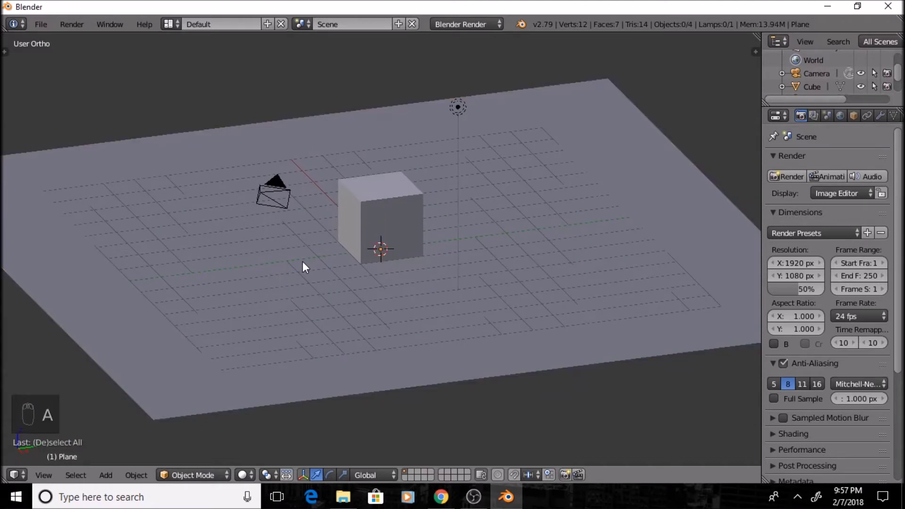
# Step: Return to the perspective view and select the cube
pyautogui.press('KP_5')
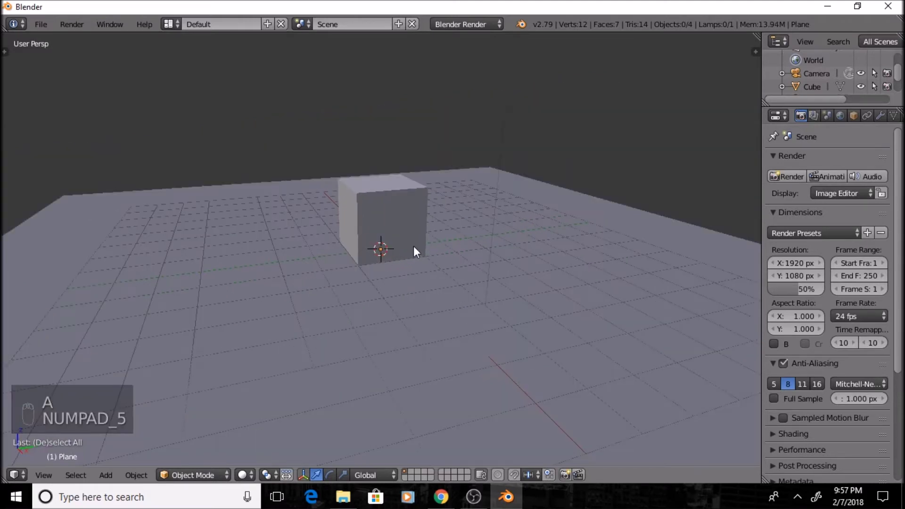
pyautogui.moveTo(428, 210); pyautogui.dragTo(428, 227, button='middle')
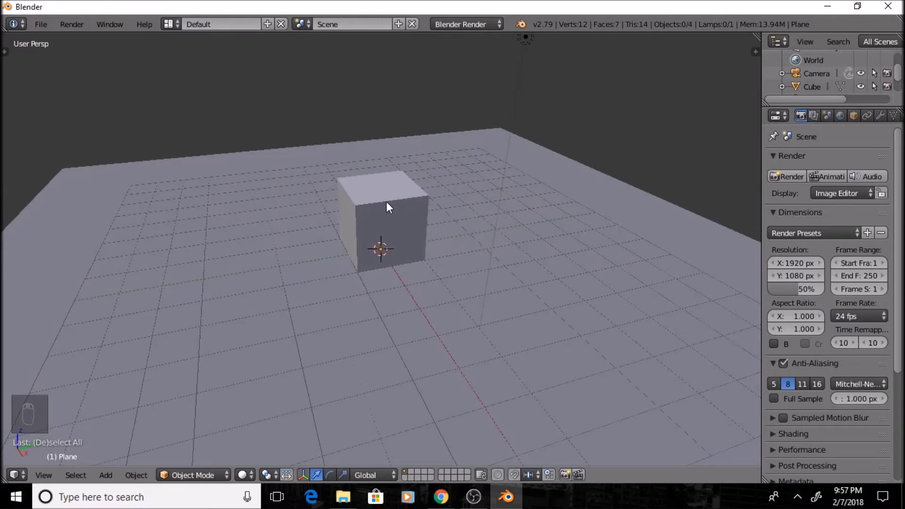
pyautogui.rightClick(372, 208)
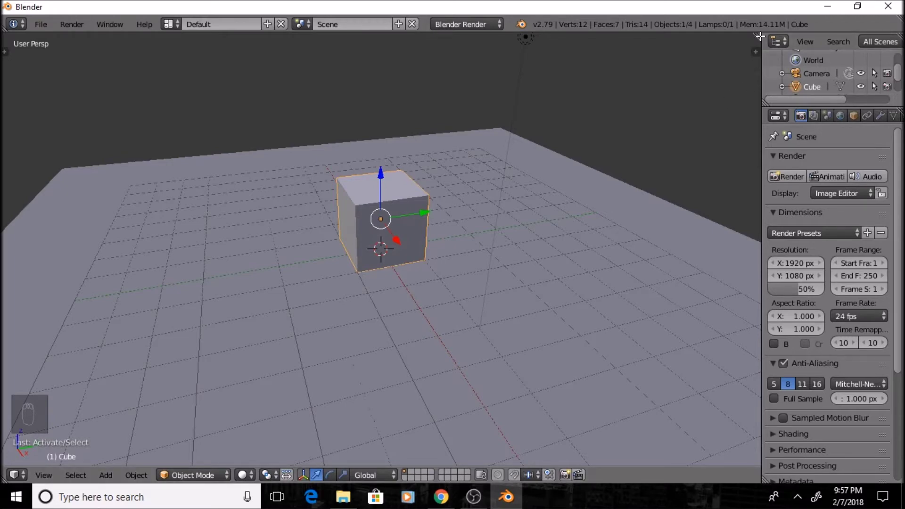
# Step: Split the 3D view into two side-by-side areas and turn the second one into a UV/Image Editor
pyautogui.moveTo(759, 36); pyautogui.dragTo(386, 56)
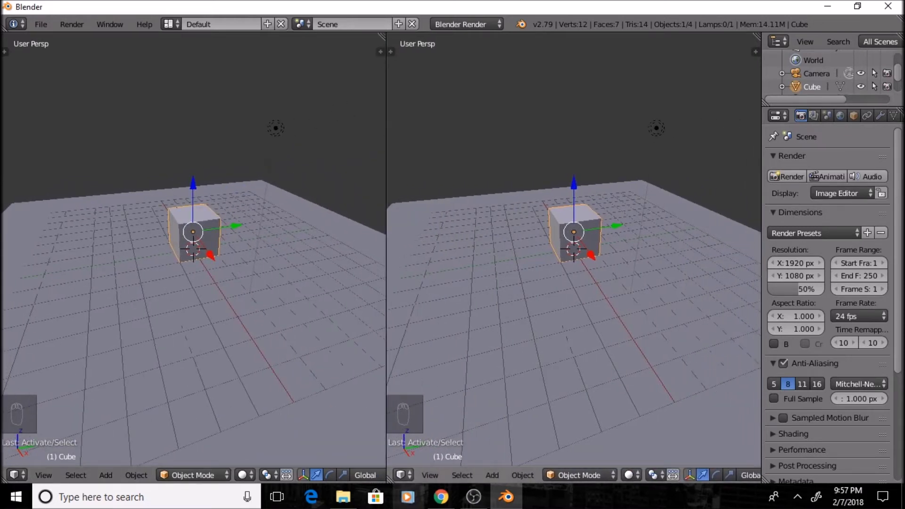
pyautogui.click(403, 475)
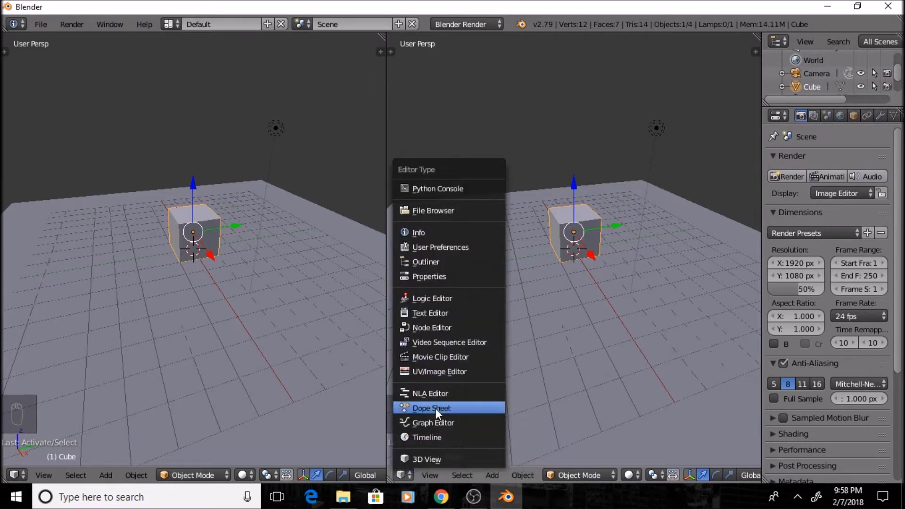
pyautogui.click(440, 371)
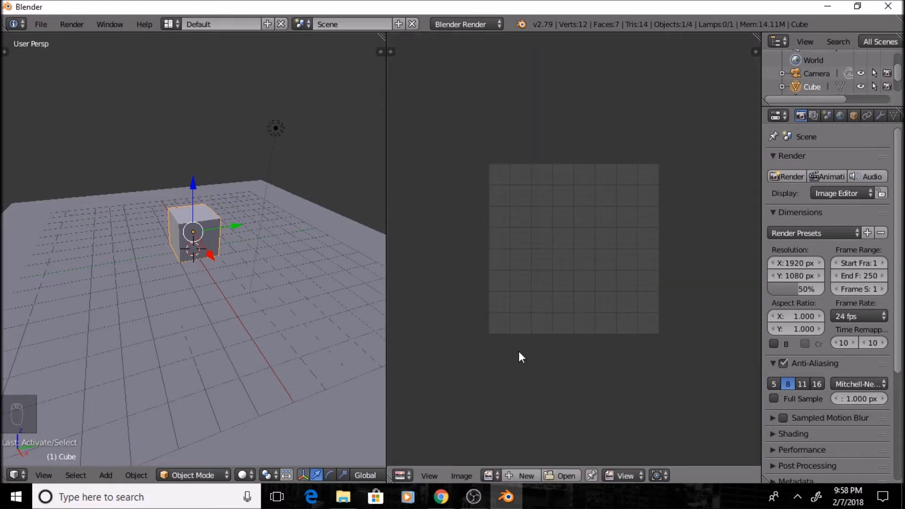
pyautogui.scroll(3, 520, 355)
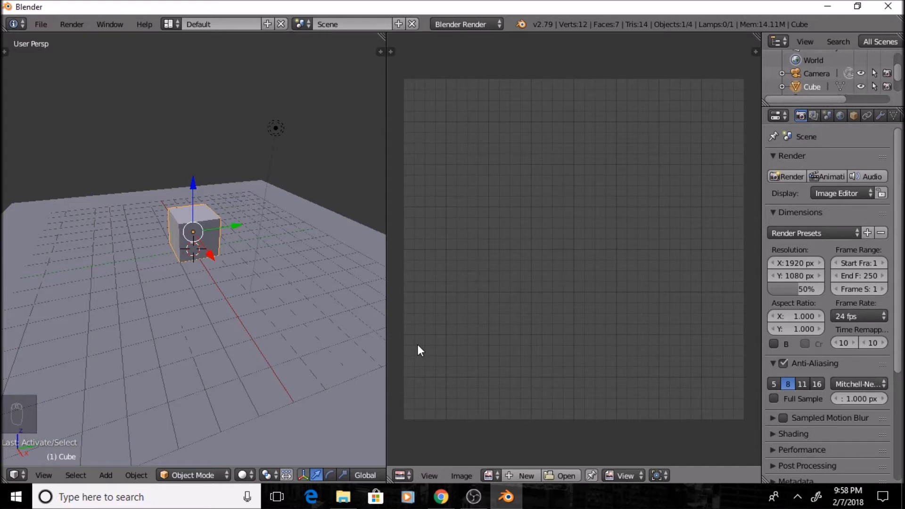
# Step: Put the cube in Edit Mode, widen the 3D view area and switch to edge selection
pyautogui.scroll(2, 140, 234)
pyautogui.scroll(3, 142, 237)
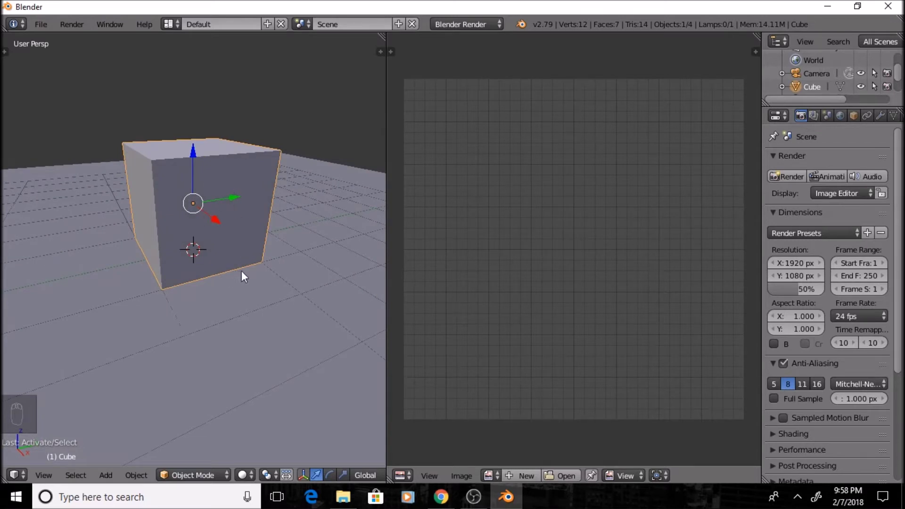
pyautogui.press('Tab')
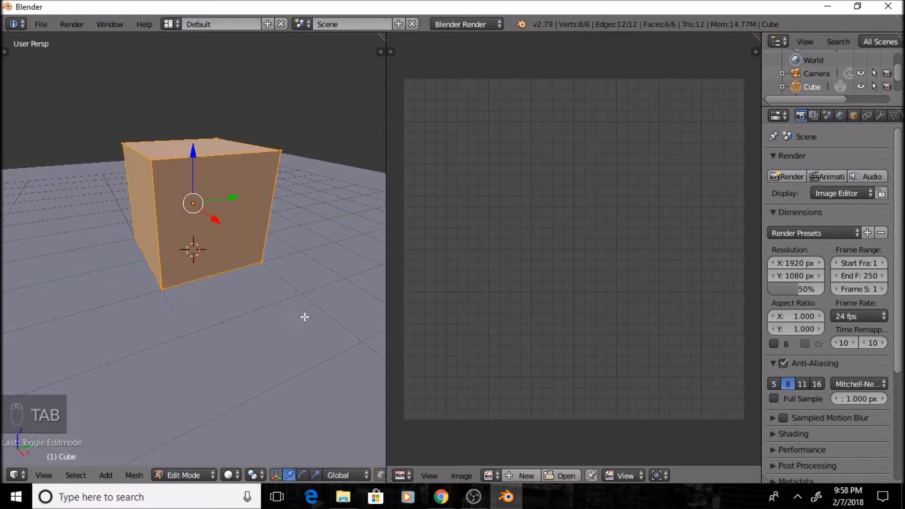
pyautogui.moveTo(386, 310); pyautogui.dragTo(423, 311)
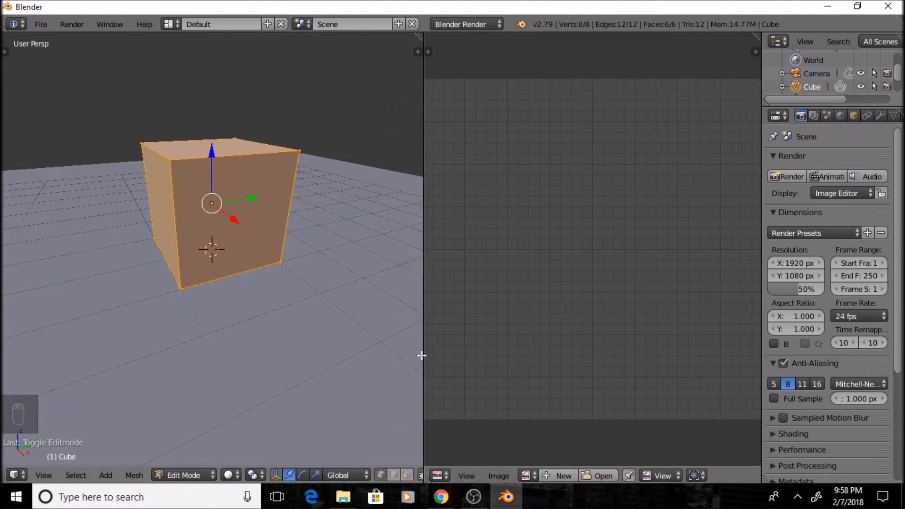
pyautogui.click(395, 477)
# Step: Mark the back edge and both side edges of the cube's top face as seams, leaving the front edge unmarked
pyautogui.moveTo(225, 280); pyautogui.dragTo(277, 290, button='middle')
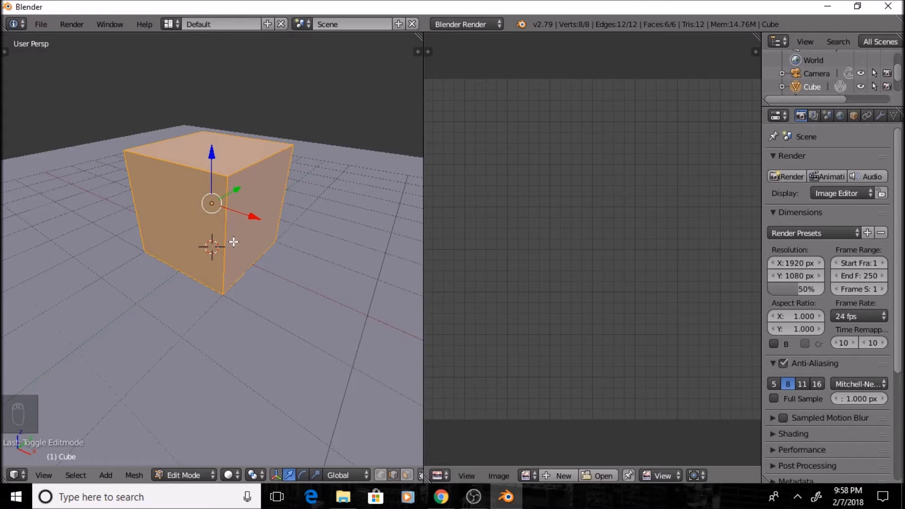
pyautogui.moveTo(234, 241); pyautogui.dragTo(295, 250, button='middle')
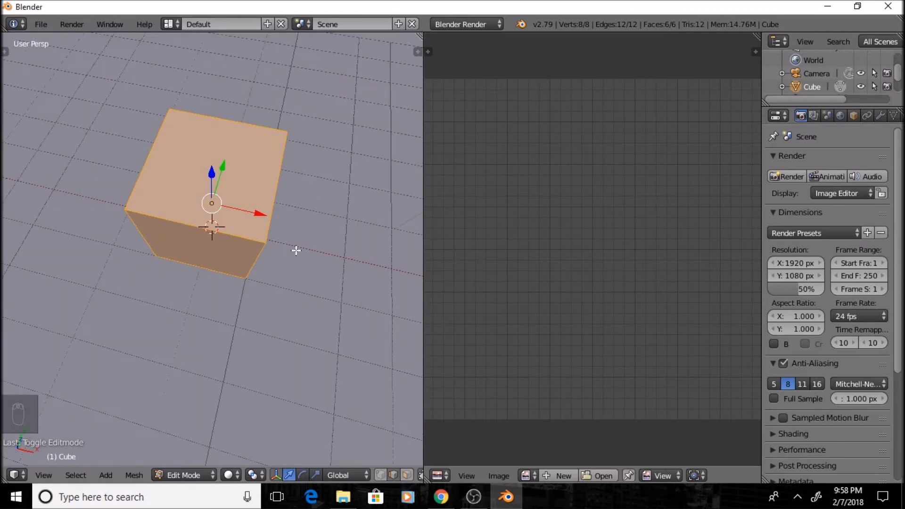
pyautogui.rightClick(243, 125)
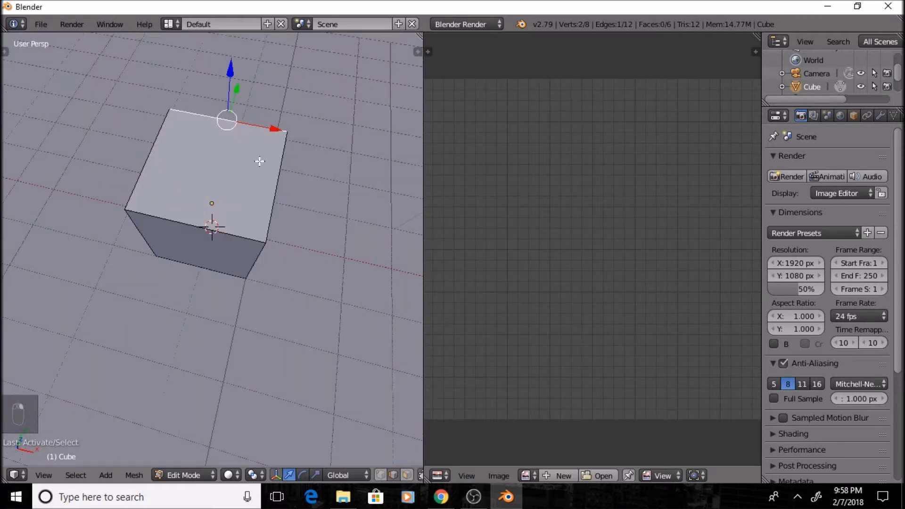
pyautogui.keyDown('shift'); pyautogui.rightClick(147, 160); pyautogui.keyUp('shift')
pyautogui.keyDown('shift'); pyautogui.rightClick(283, 193); pyautogui.keyUp('shift')
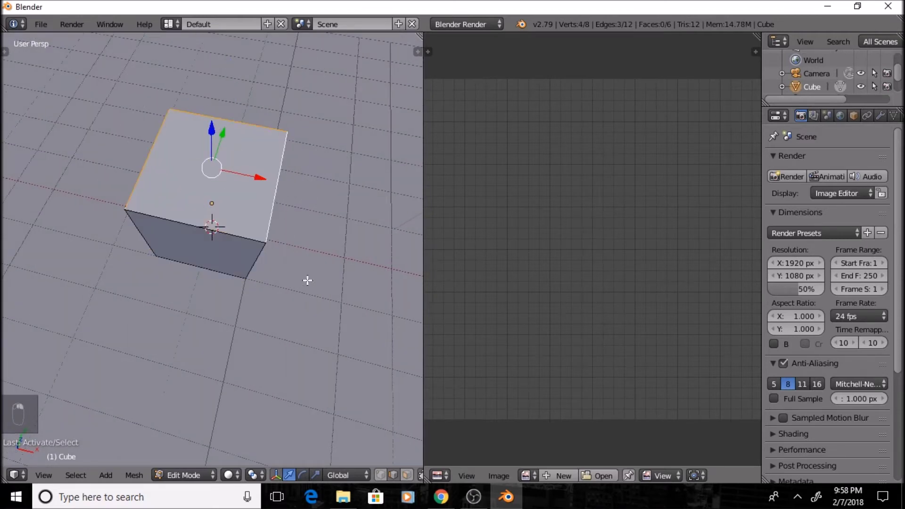
pyautogui.moveTo(307, 281); pyautogui.dragTo(306, 271, button='middle')
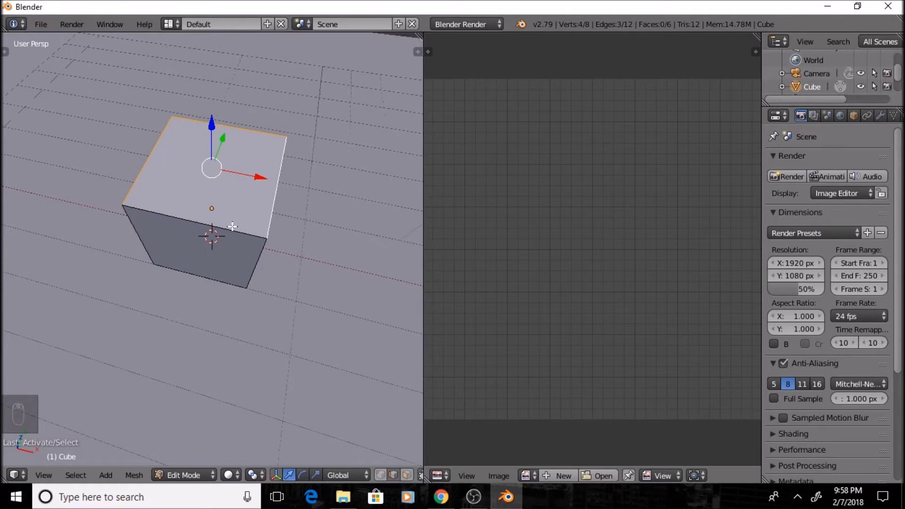
pyautogui.hotkey('ctrl', 'e')
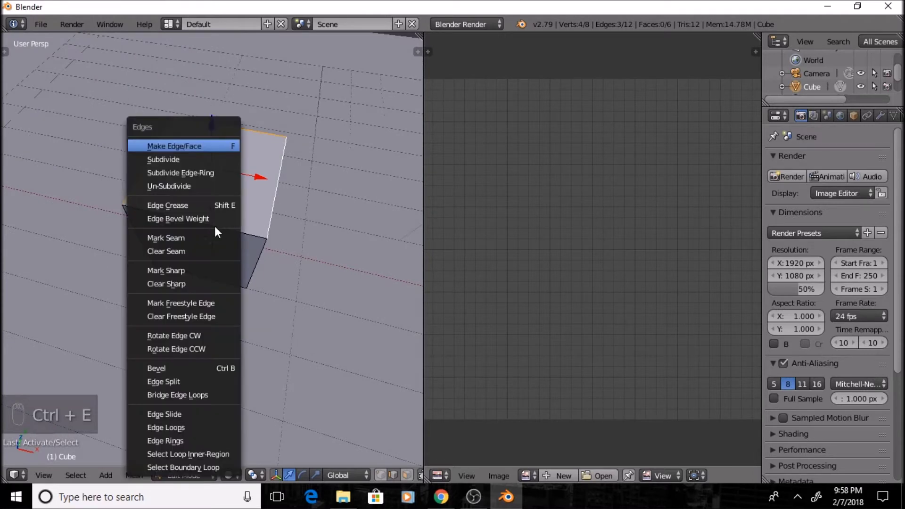
pyautogui.click(179, 237)
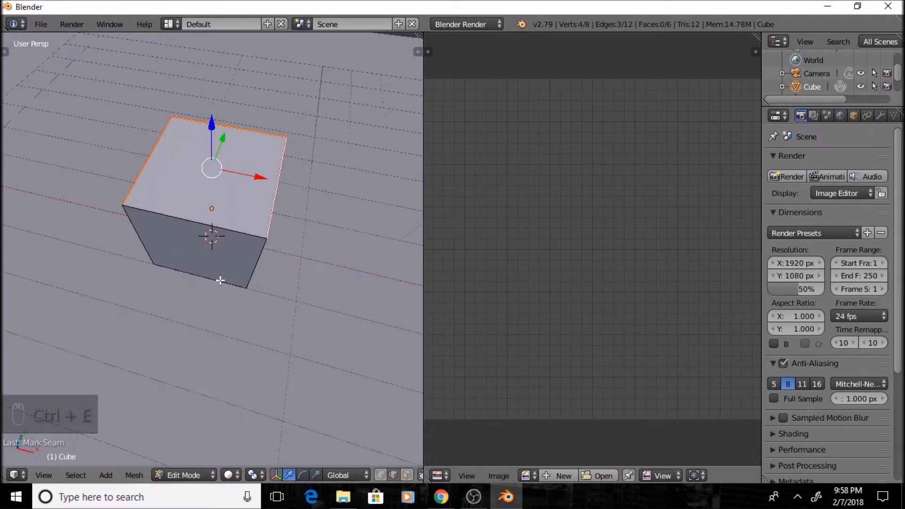
pyautogui.press('a')
pyautogui.moveTo(208, 282); pyautogui.dragTo(262, 240, button='middle')
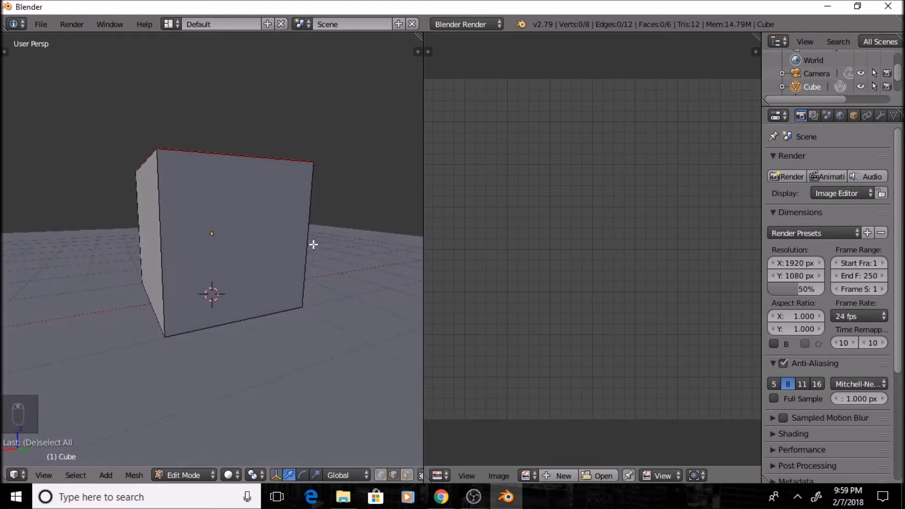
# Step: Mark one vertical corner edge of the cube and two connected bottom edges as seams
pyautogui.rightClick(307, 219)
pyautogui.keyDown('shift'); pyautogui.rightClick(262, 314); pyautogui.keyUp('shift')
pyautogui.moveTo(170, 339); pyautogui.dragTo(241, 351, button='middle')
pyautogui.keyDown('shift'); pyautogui.rightClick(194, 408); pyautogui.keyUp('shift')
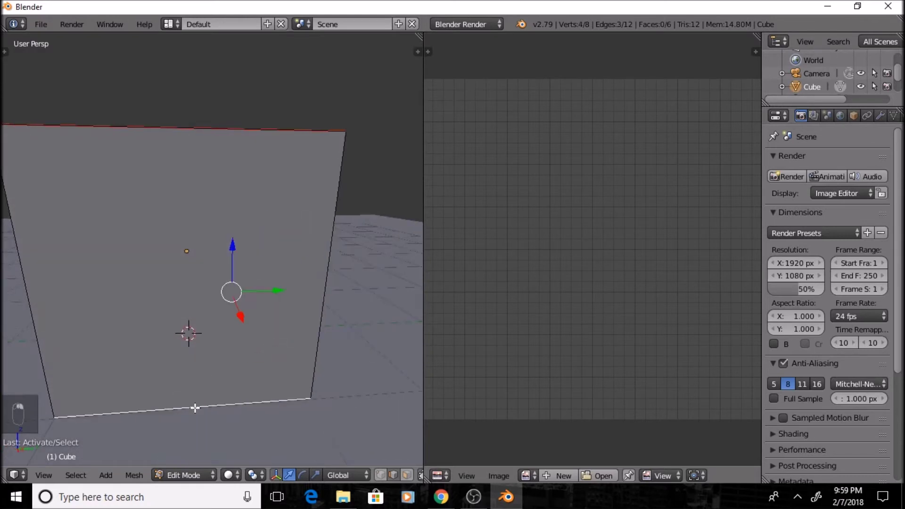
pyautogui.moveTo(208, 384); pyautogui.dragTo(243, 353, button='middle')
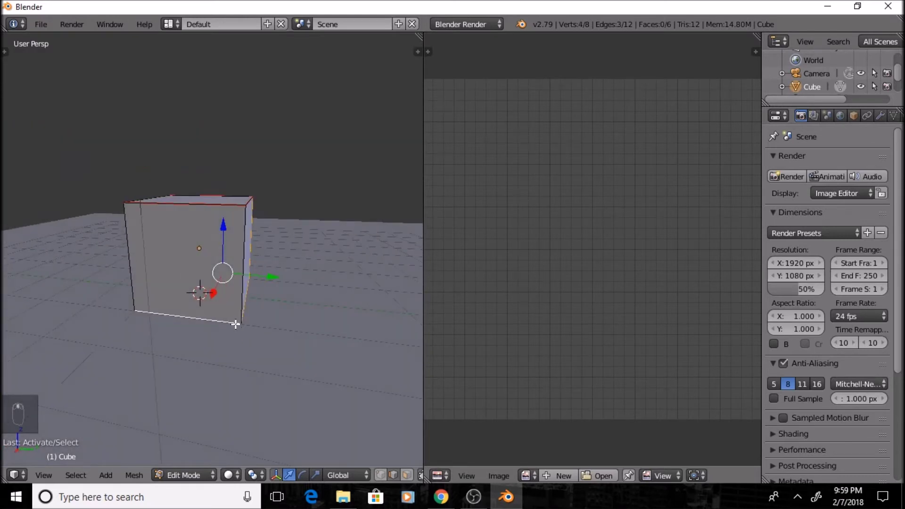
pyautogui.hotkey('ctrl', 'e')
pyautogui.click(176, 237)
# Step: Mark a third bottom edge of the cube as a seam and clear the selection
pyautogui.moveTo(147, 287); pyautogui.dragTo(247, 315, button='middle')
pyautogui.press('a')
pyautogui.moveTo(151, 312); pyautogui.dragTo(246, 297, button='middle')
pyautogui.rightClick(245, 308)
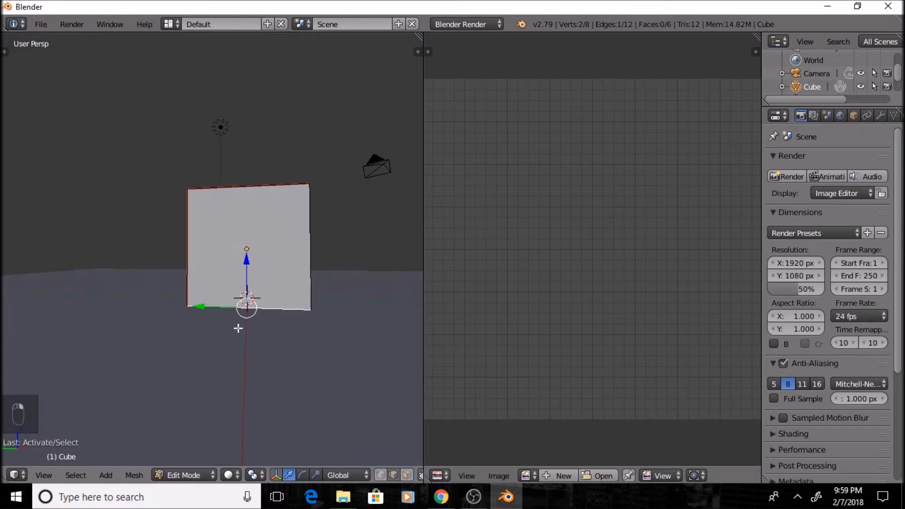
pyautogui.hotkey('ctrl', 'e')
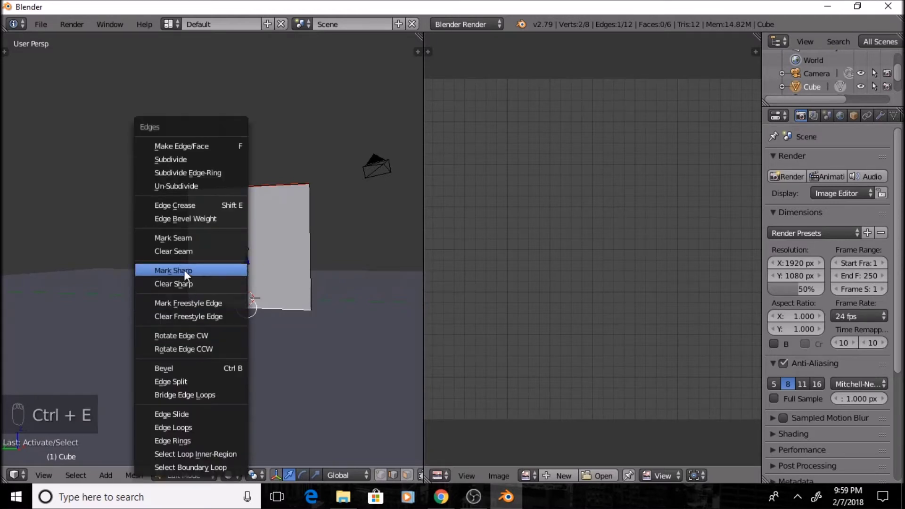
pyautogui.click(182, 237)
pyautogui.moveTo(356, 326); pyautogui.dragTo(199, 314, button='middle')
pyautogui.press('a')
# Step: Switch to face selection, select all faces of the cube and unwrap them with the Unwrap method
pyautogui.scroll(-5, 329, 272)
pyautogui.moveTo(329, 273); pyautogui.dragTo(330, 283, button='middle')
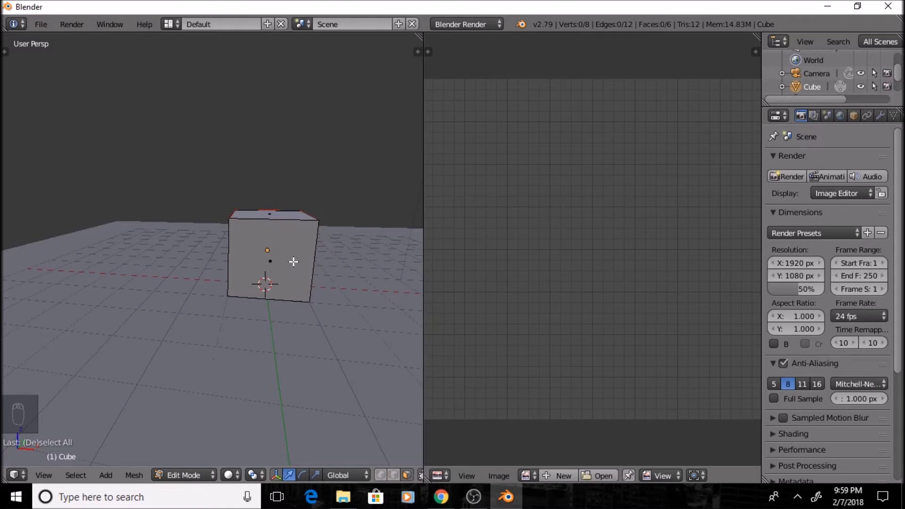
pyautogui.click(406, 474)
pyautogui.press('a')
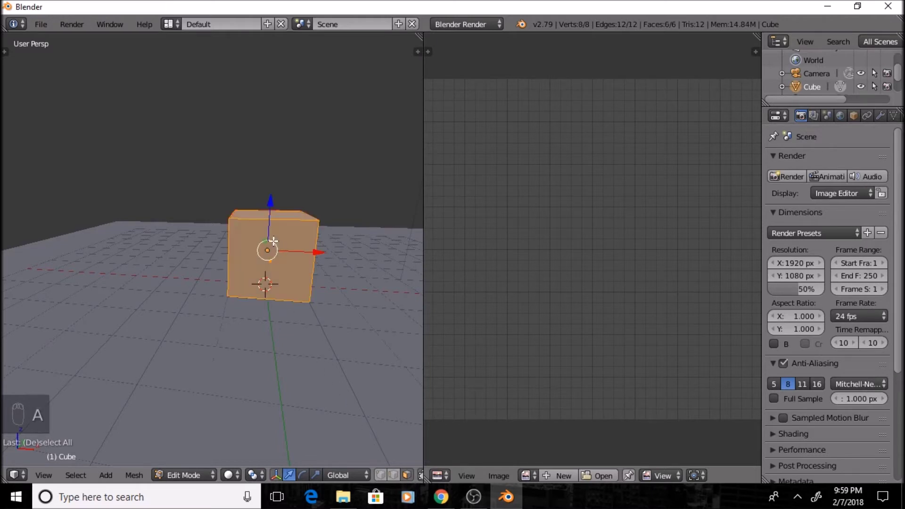
pyautogui.scroll(-2, 279, 246)
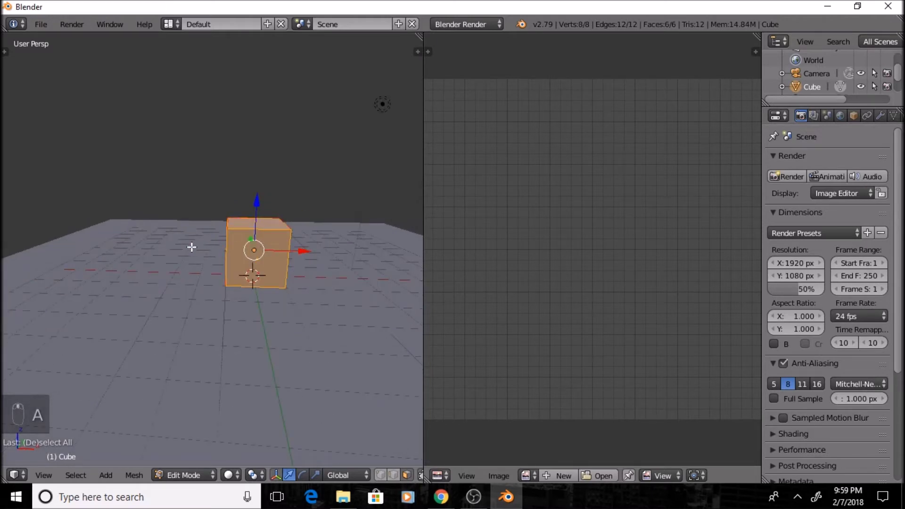
pyautogui.press('u')
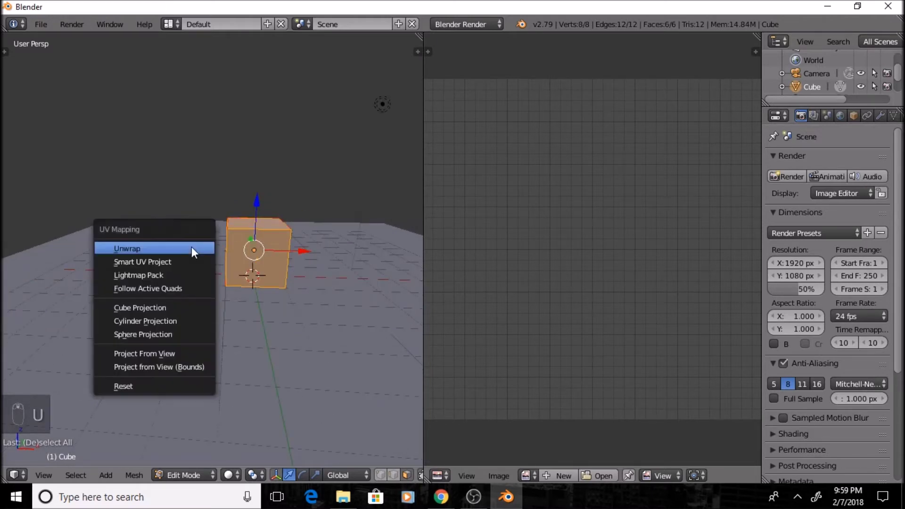
pyautogui.click(146, 247)
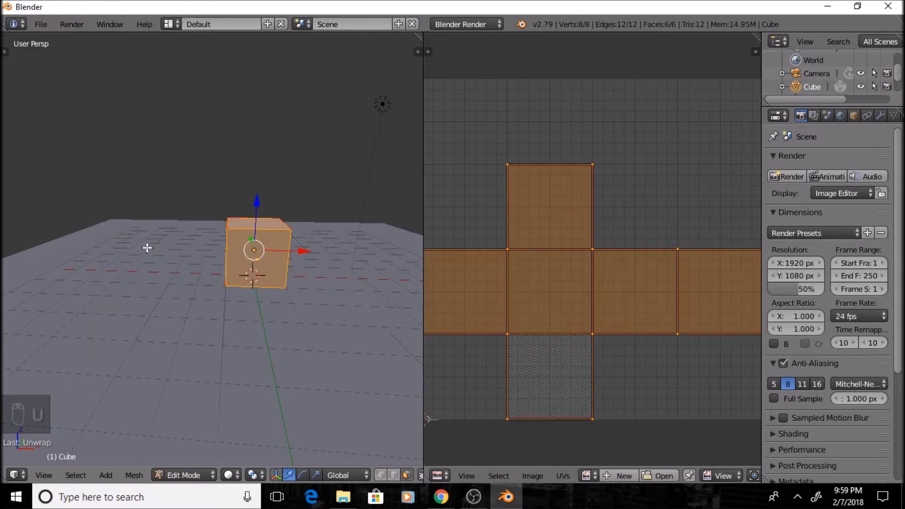
# Step: Examine the cube's unwrapped UV layout and compare it with the cube in the 3D view
pyautogui.scroll(-1, 515, 329)
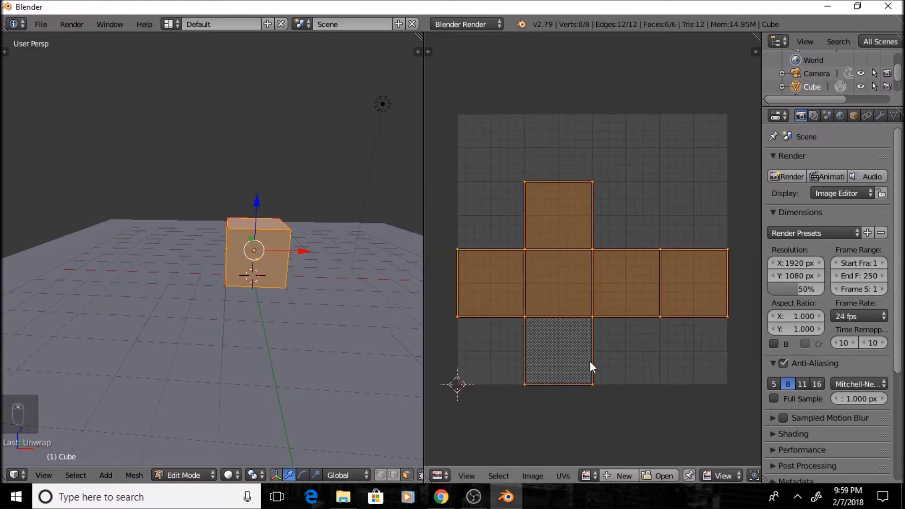
pyautogui.scroll(1, 615, 363)
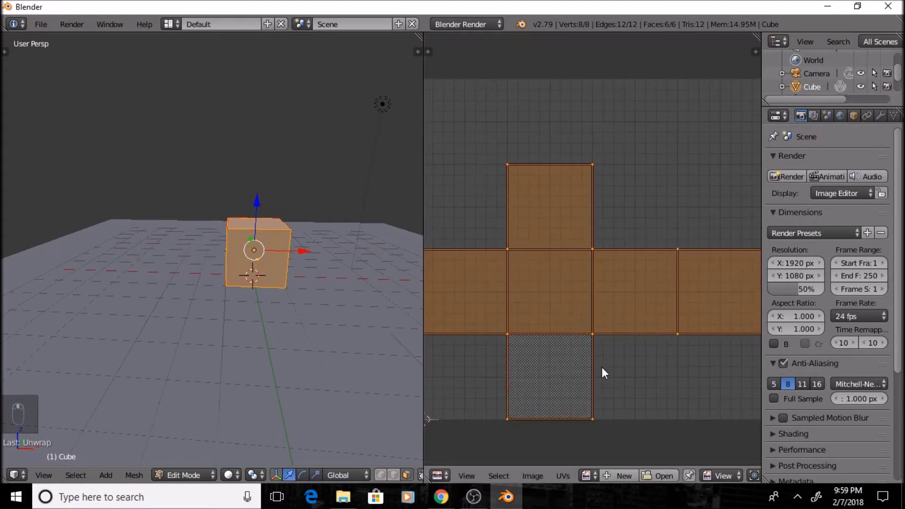
pyautogui.moveTo(600, 366); pyautogui.dragTo(598, 363, button='middle')
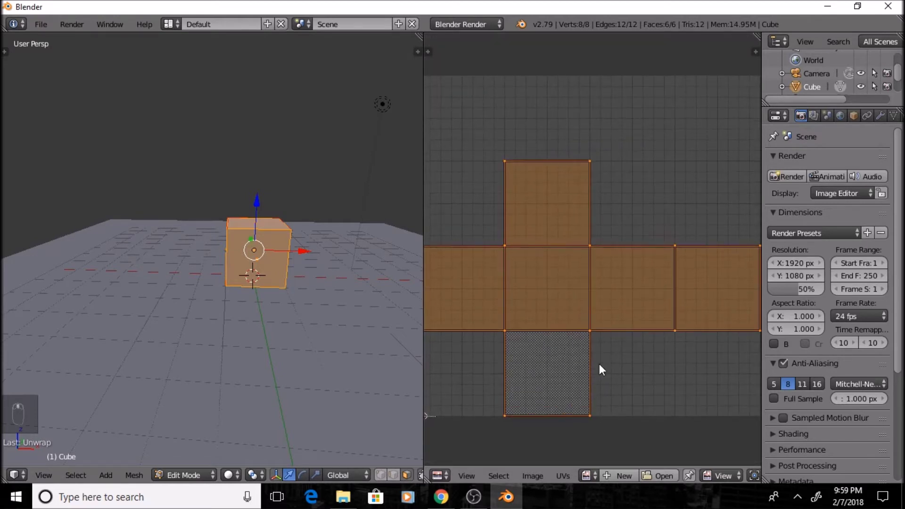
pyautogui.moveTo(358, 300); pyautogui.dragTo(325, 284, button='middle')
pyautogui.scroll(-1, 592, 343)
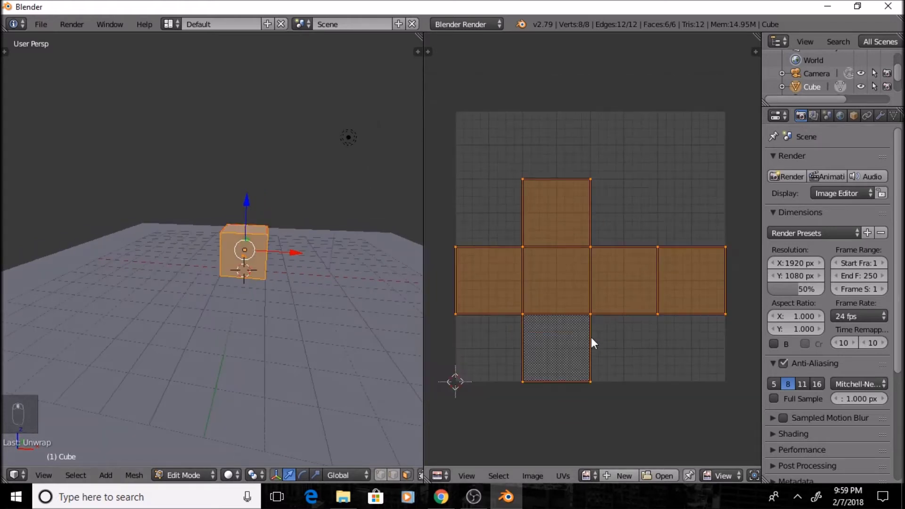
pyautogui.scroll(2, 591, 337)
pyautogui.moveTo(264, 260); pyautogui.dragTo(278, 256, button='middle')
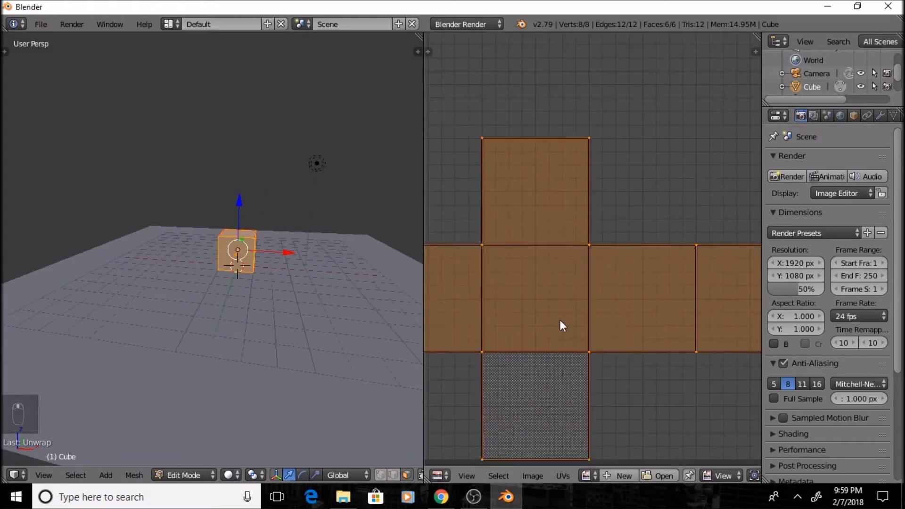
pyautogui.scroll(-2, 559, 321)
pyautogui.scroll(3, 263, 259)
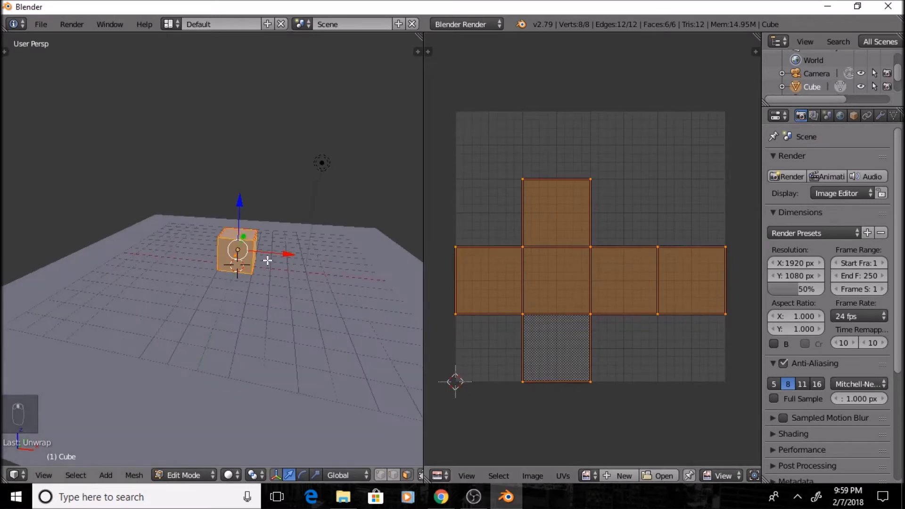
pyautogui.moveTo(278, 269); pyautogui.dragTo(253, 268, button='middle')
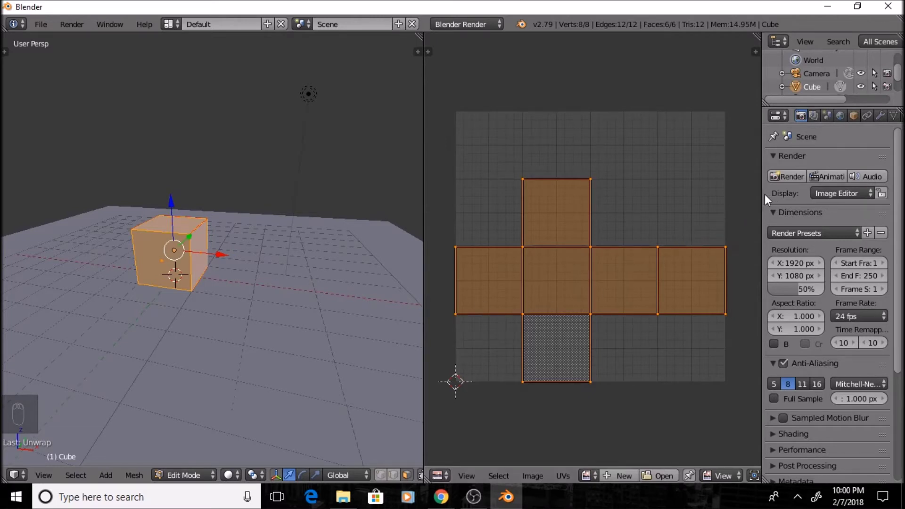
# Step: Widen the properties area and rename the cube's material to Dirt
pyautogui.moveTo(761, 195); pyautogui.dragTo(737, 194)
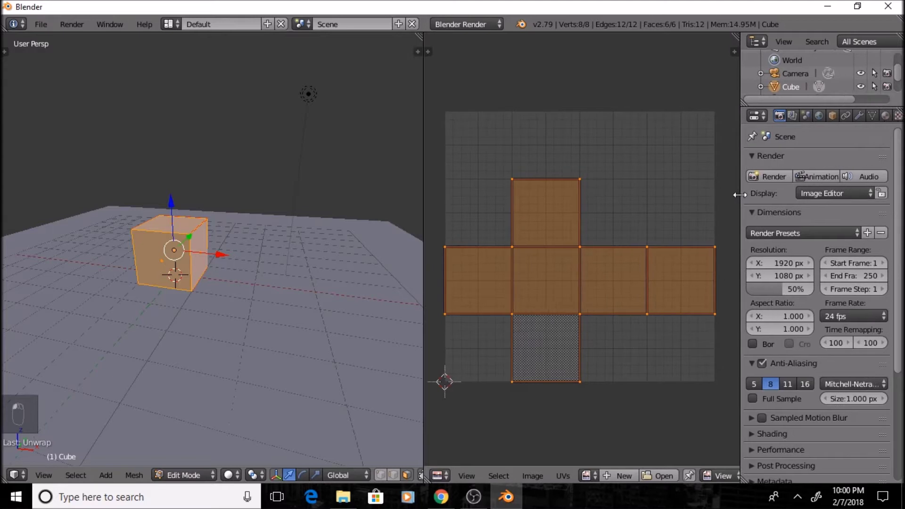
pyautogui.click(882, 118)
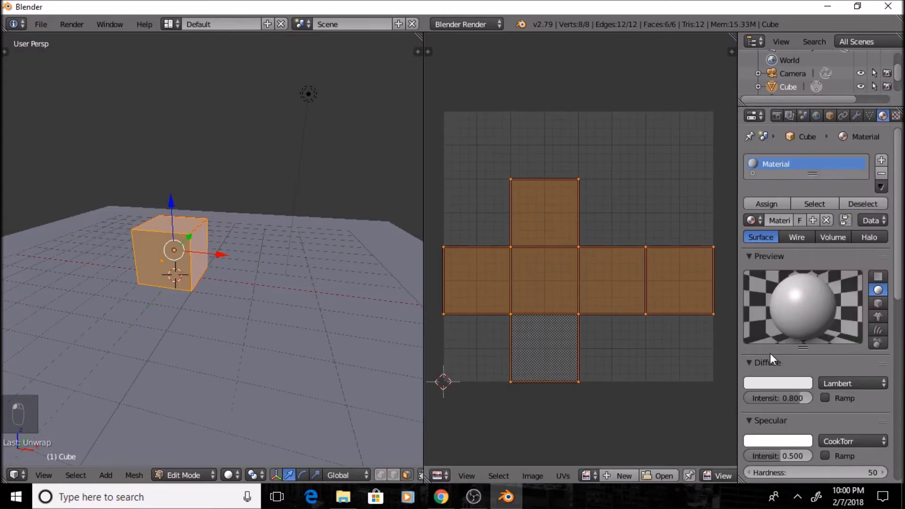
pyautogui.click(787, 221)
pyautogui.write('Dirt')
pyautogui.press('Return')
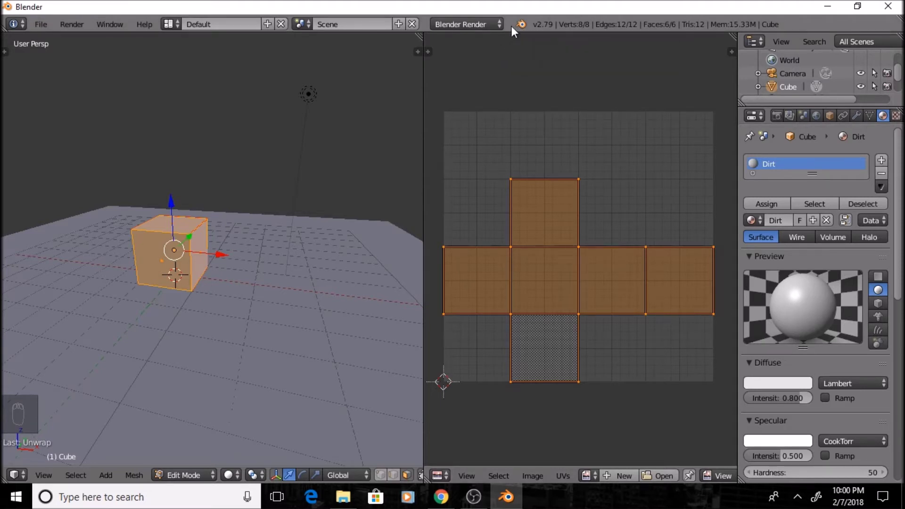
# Step: Change the render engine to Cycles Render
pyautogui.click(484, 25)
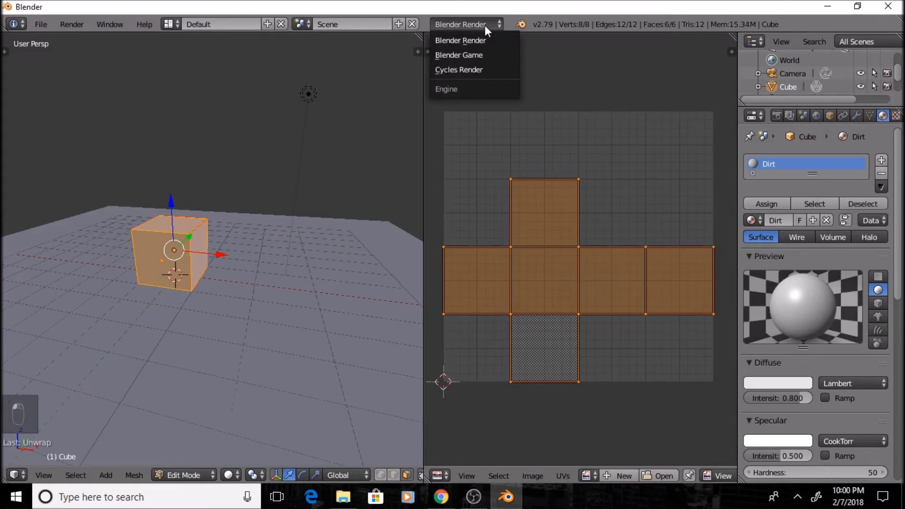
pyautogui.click(469, 70)
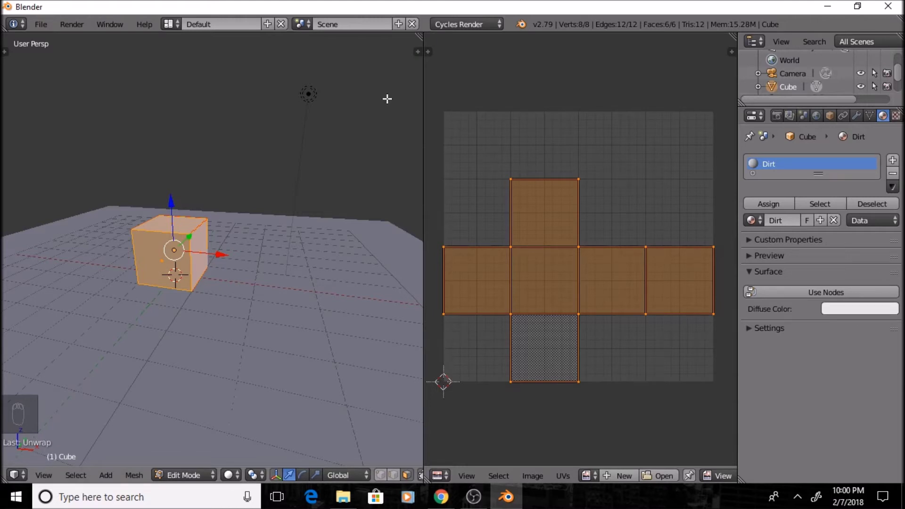
pyautogui.click(475, 24)
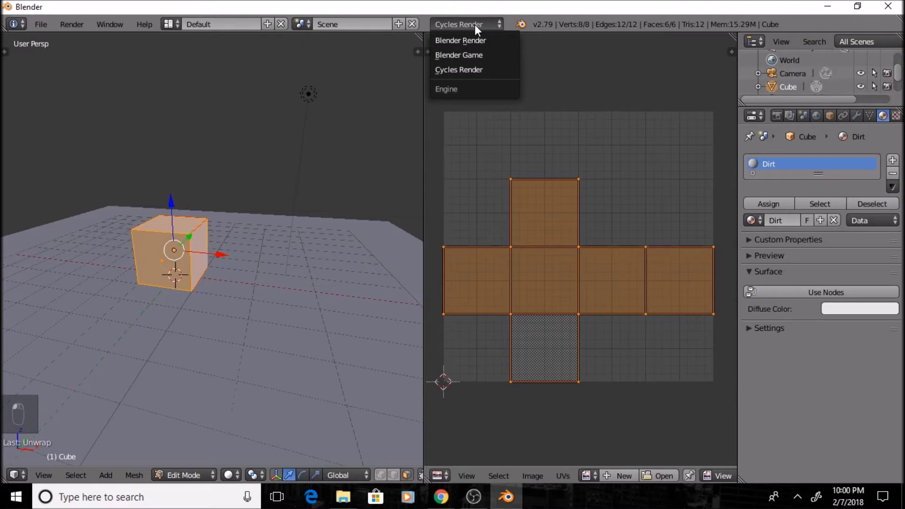
pyautogui.click(458, 69)
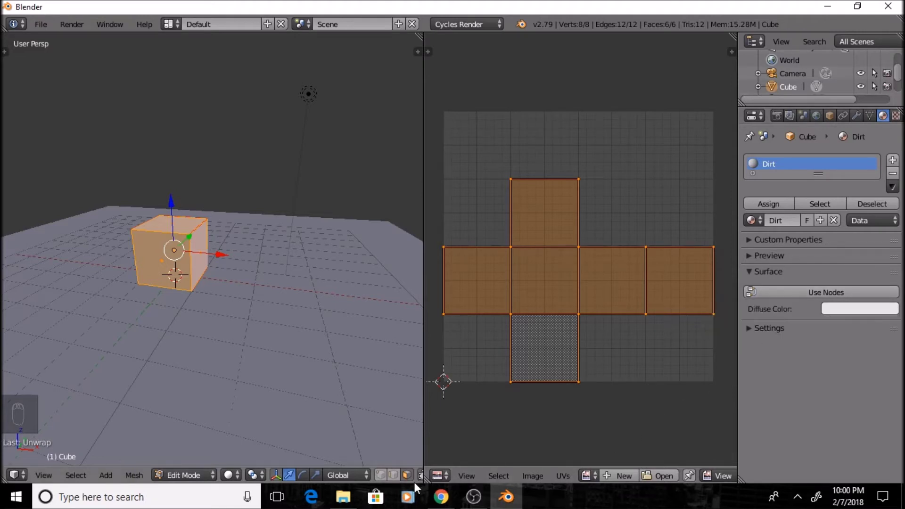
# Step: Split the UV/Image Editor into two stacked areas, make the lower one a Node Editor and hide its side panel
pyautogui.moveTo(425, 478); pyautogui.dragTo(439, 233)
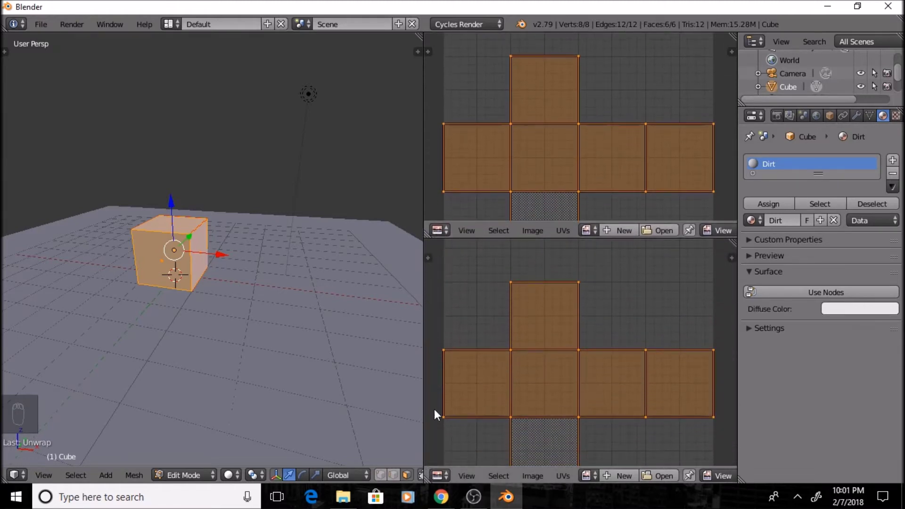
pyautogui.click(439, 476)
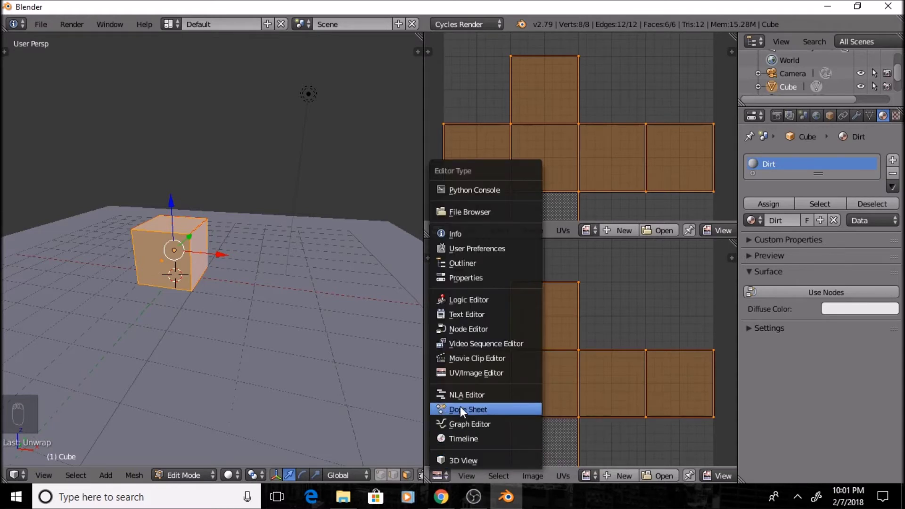
pyautogui.click(458, 329)
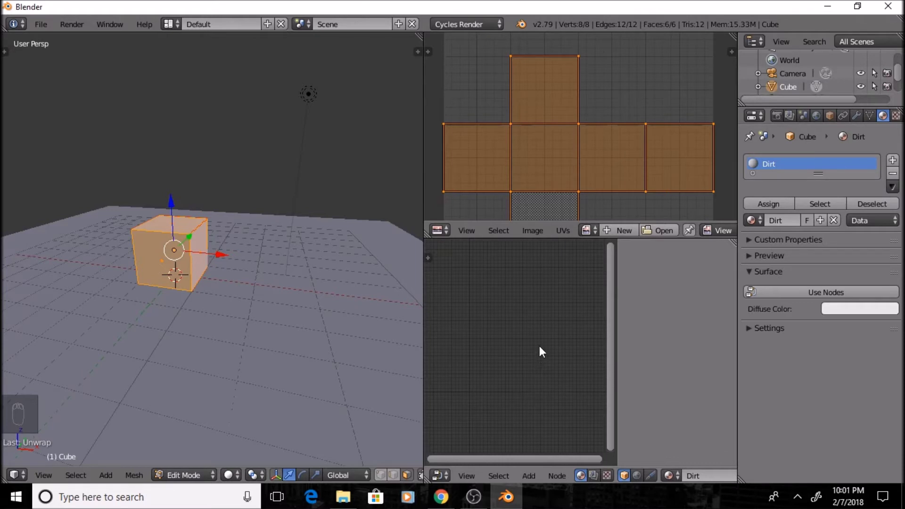
pyautogui.press('n')
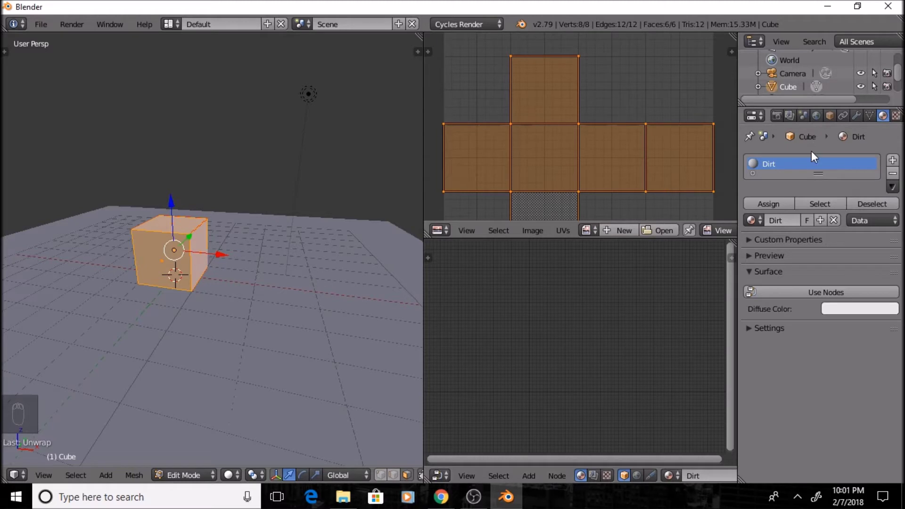
# Step: Enable shader nodes for the Dirt material
pyautogui.click(787, 288)
pyautogui.scroll(3, 581, 376)
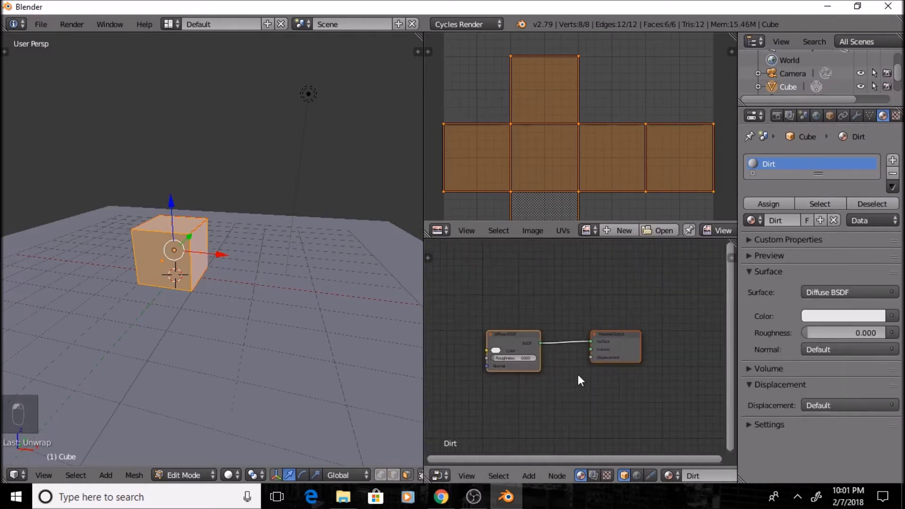
pyautogui.moveTo(570, 382); pyautogui.dragTo(559, 359, button='middle')
pyautogui.scroll(2, 620, 342)
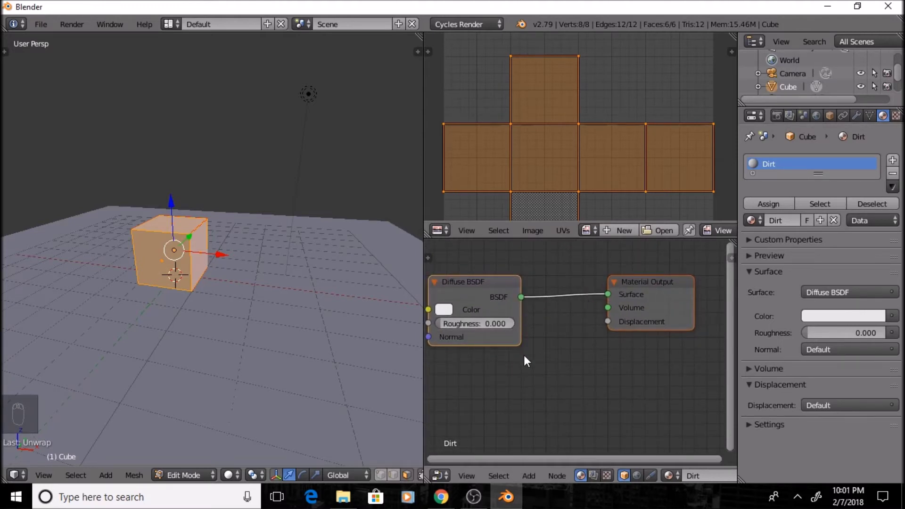
# Step: Add an Image Texture node to the Dirt material and place it before the Diffuse BSDF node
pyautogui.moveTo(507, 361); pyautogui.dragTo(678, 382, button='middle')
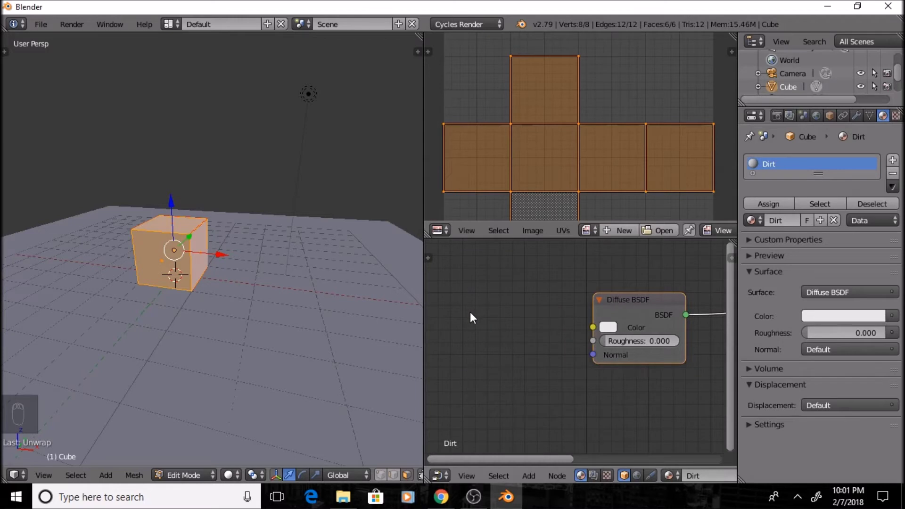
pyautogui.hotkey('shift', 'a')
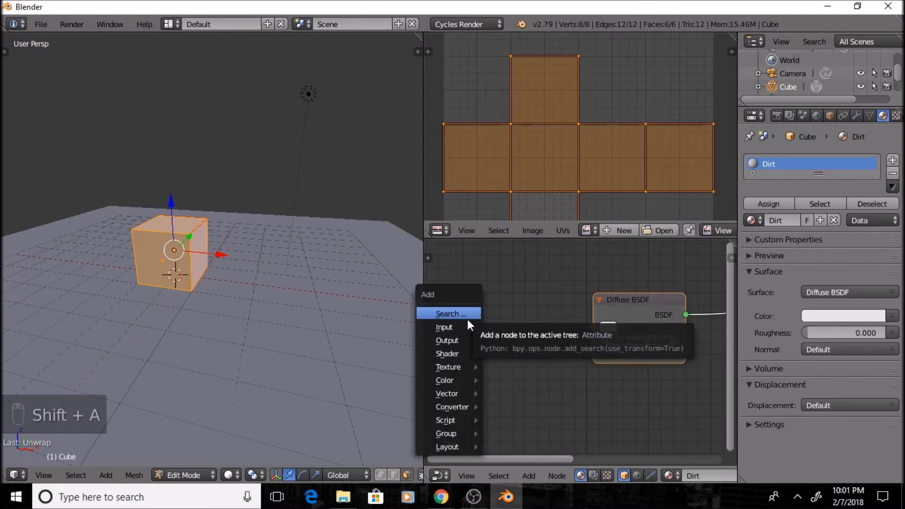
pyautogui.moveTo(450, 366)
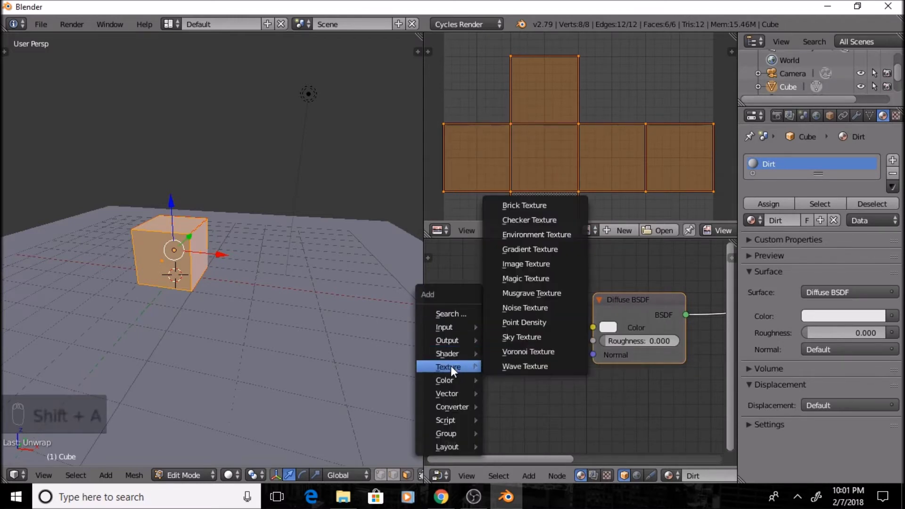
pyautogui.click(532, 263)
pyautogui.click(463, 272)
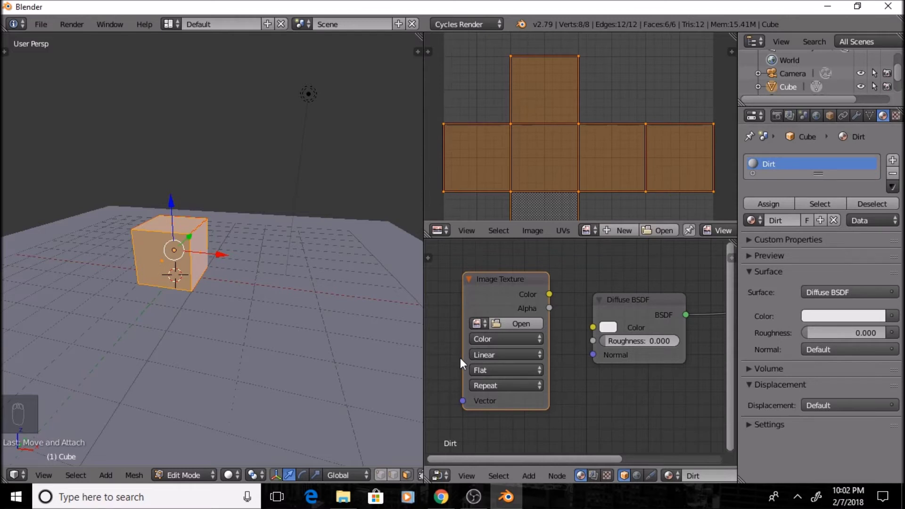
# Step: Load Minecraft Cube Texture.jpg from the Desktop's Minecraft Cube folder into the Image Texture node and link its Color output to the Diffuse BSDF's Color input
pyautogui.click(502, 323)
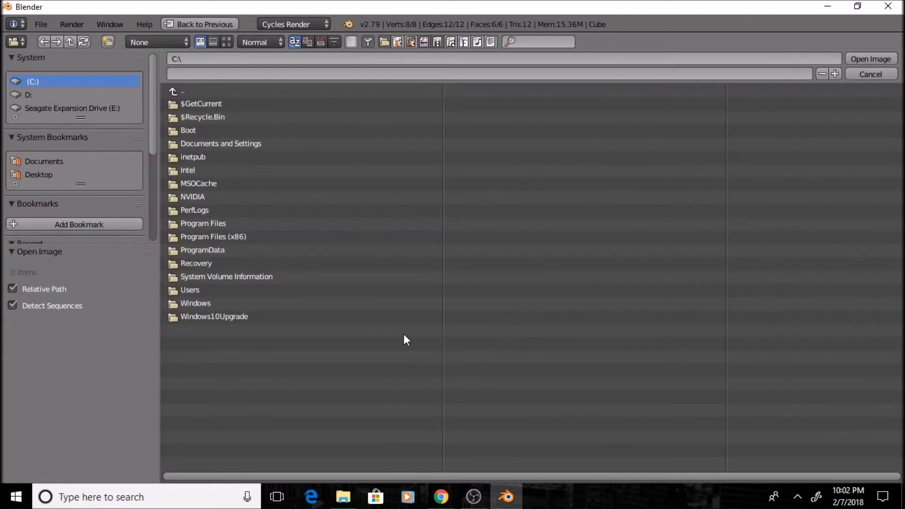
pyautogui.click(38, 174)
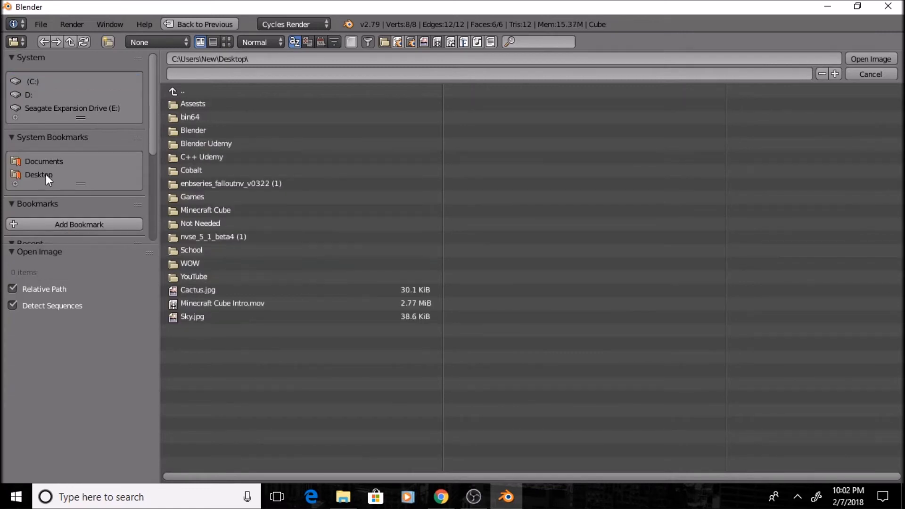
pyautogui.click(190, 211)
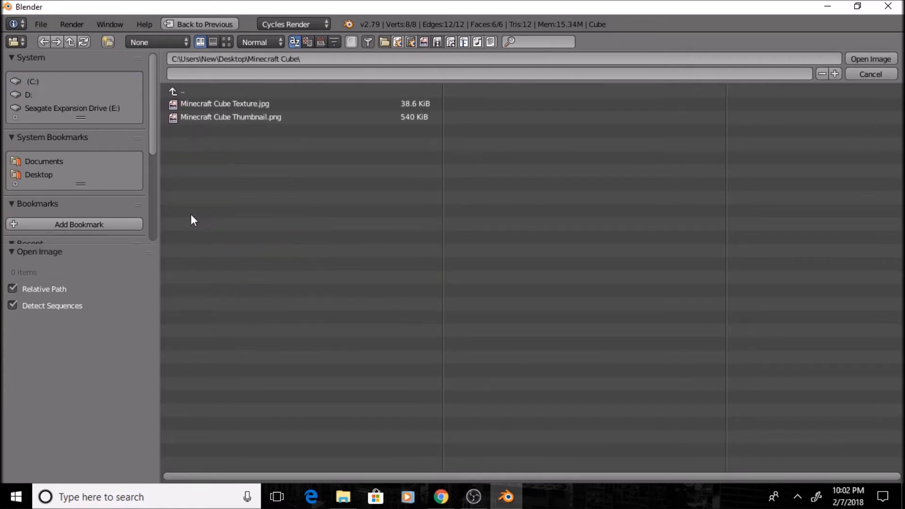
pyautogui.doubleClick(222, 103)
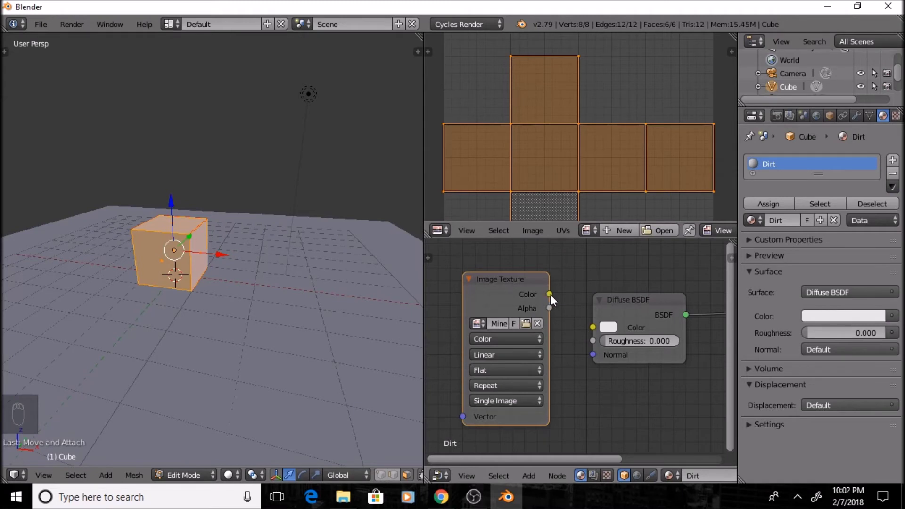
pyautogui.moveTo(549, 294); pyautogui.dragTo(595, 325)
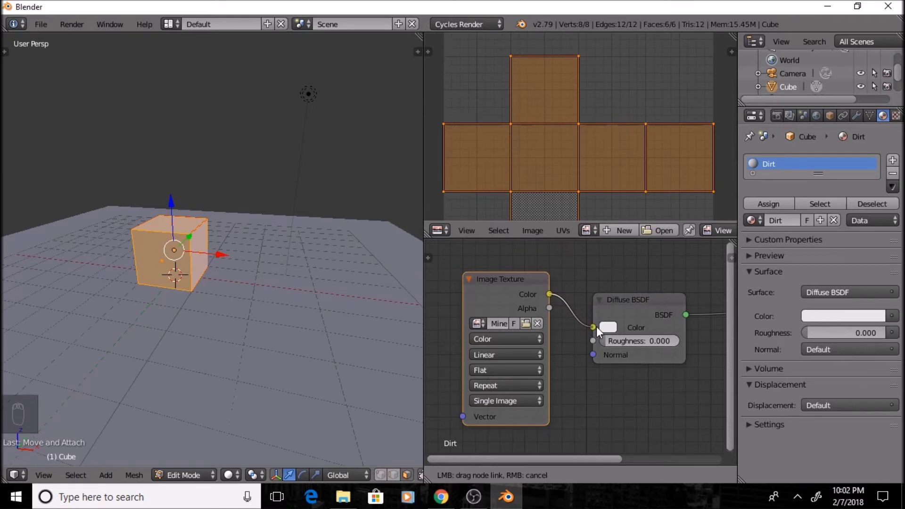
pyautogui.moveTo(596, 326); pyautogui.dragTo(596, 326)
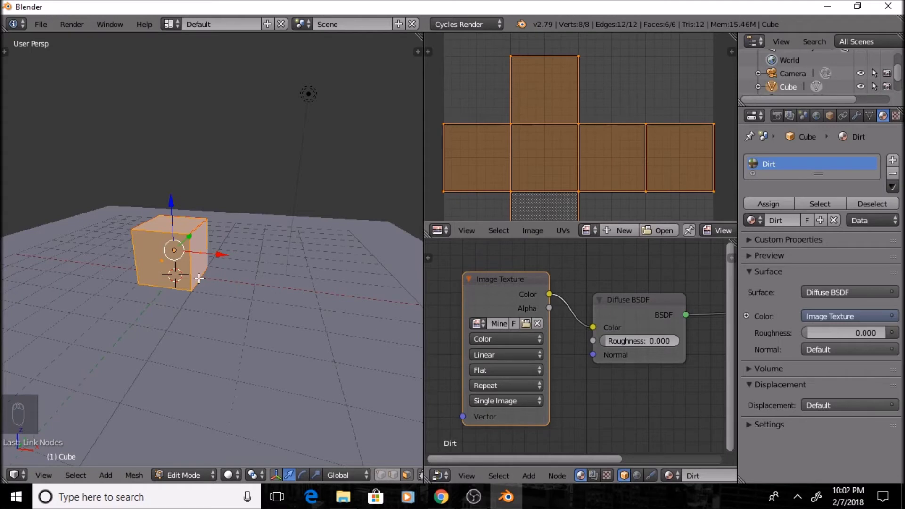
# Step: Switch the 3D viewport to rendered shading and inspect the texture on the cube's sides and top
pyautogui.press('KP_Decimal')
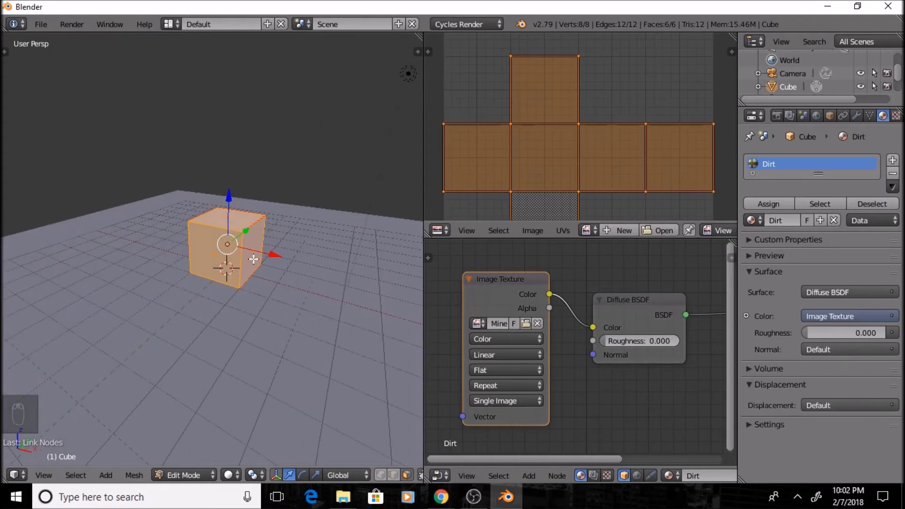
pyautogui.hotkey('shift', 'z')
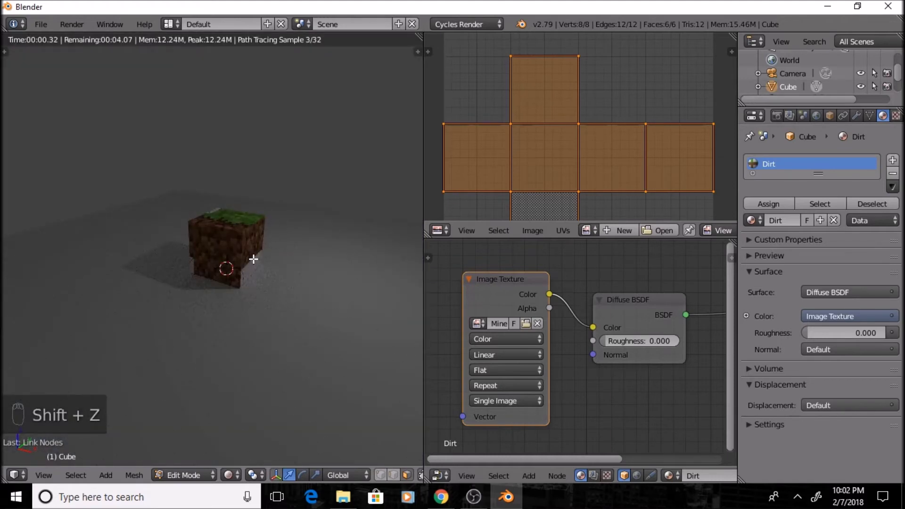
pyautogui.scroll(5, 263, 262)
pyautogui.moveTo(281, 256); pyautogui.dragTo(226, 251, button='middle')
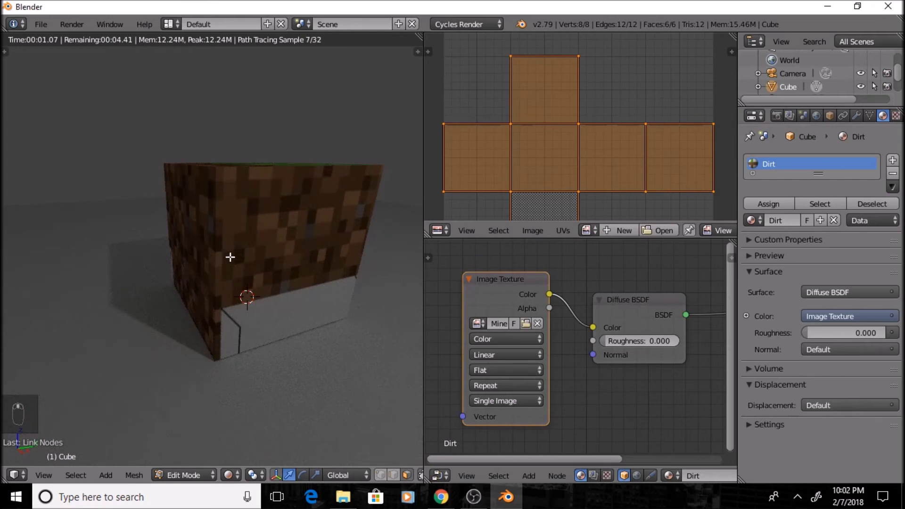
pyautogui.moveTo(228, 254); pyautogui.dragTo(242, 264, button='middle')
pyautogui.moveTo(280, 211); pyautogui.dragTo(271, 206, button='middle')
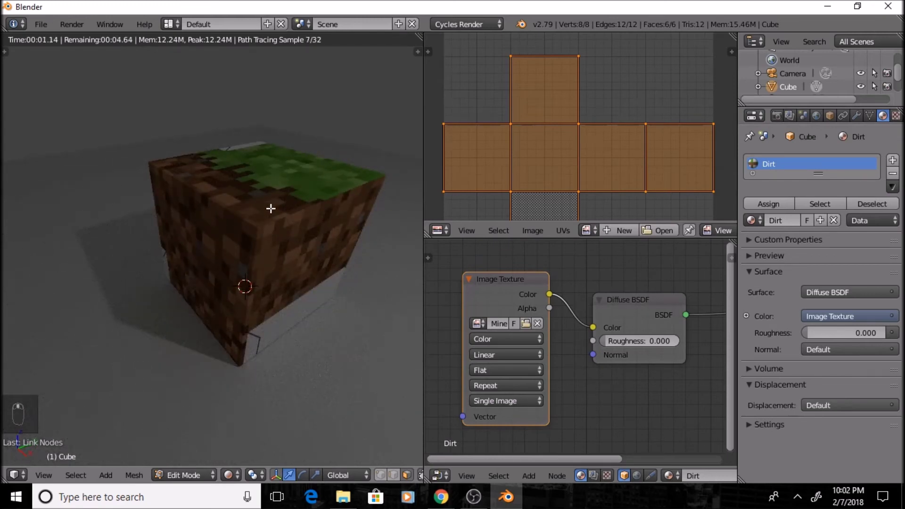
pyautogui.scroll(-2, 297, 208)
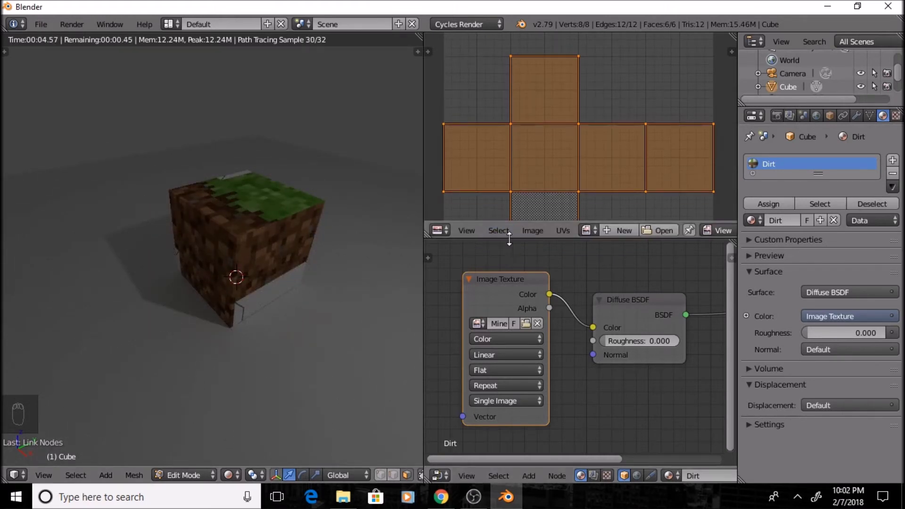
# Step: Enlarge the UV/Image Editor area and display Minecraft Cube Texture.jpg behind the cube's UV layout
pyautogui.moveTo(508, 238); pyautogui.dragTo(503, 270)
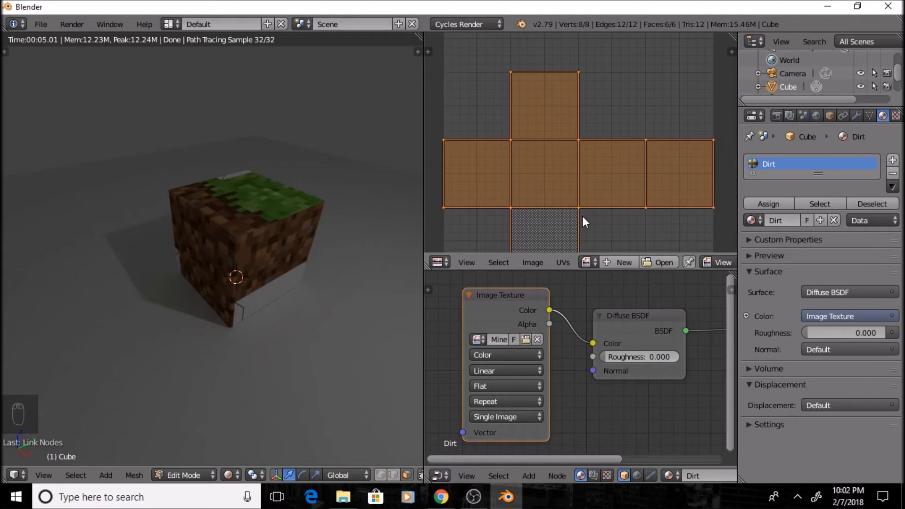
pyautogui.click(592, 262)
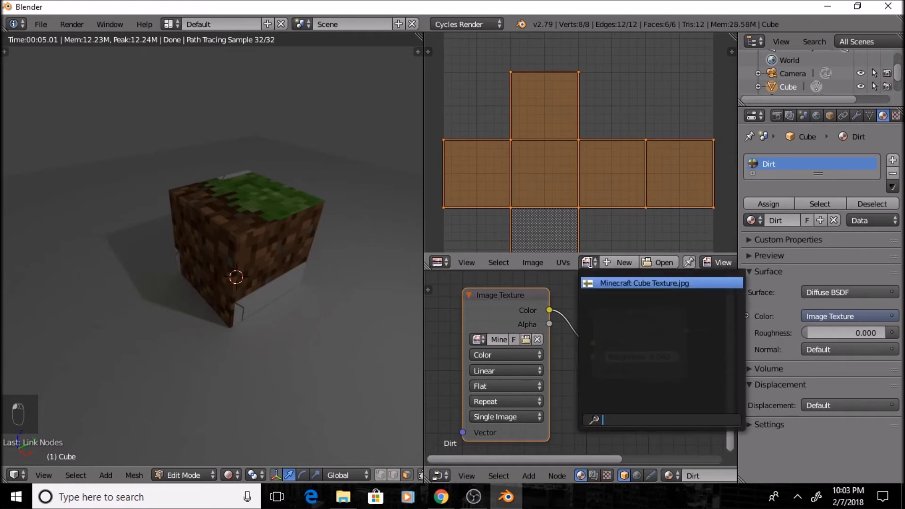
pyautogui.click(626, 285)
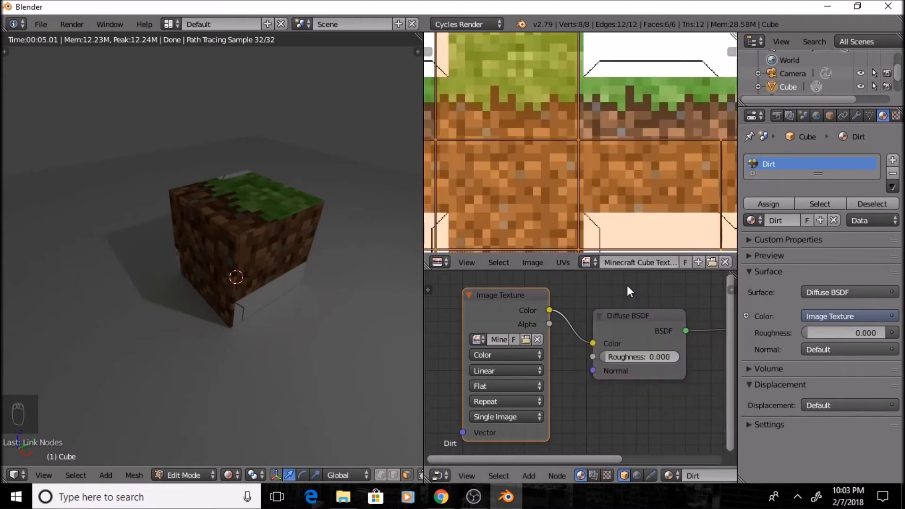
pyautogui.scroll(-3, 591, 183)
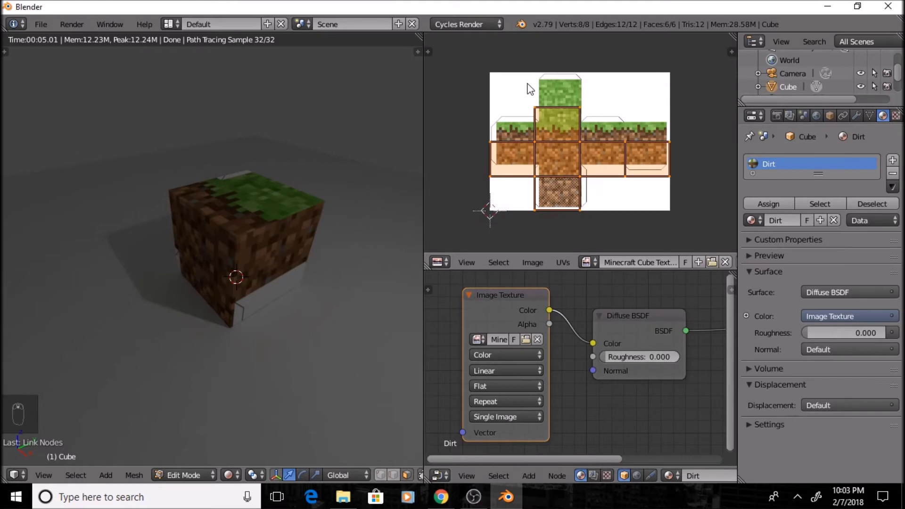
pyautogui.scroll(2, 546, 187)
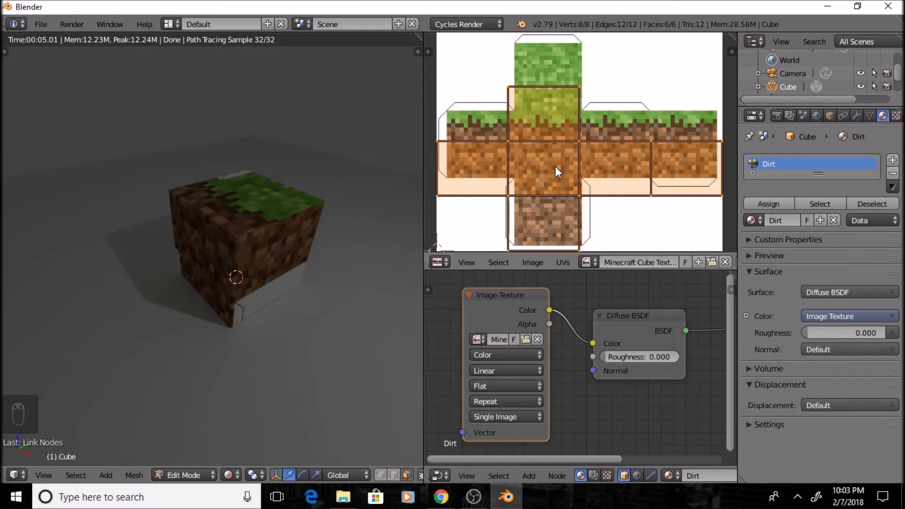
pyautogui.scroll(2, 542, 166)
pyautogui.moveTo(528, 164); pyautogui.dragTo(669, 178, button='middle')
pyautogui.scroll(4, 524, 179)
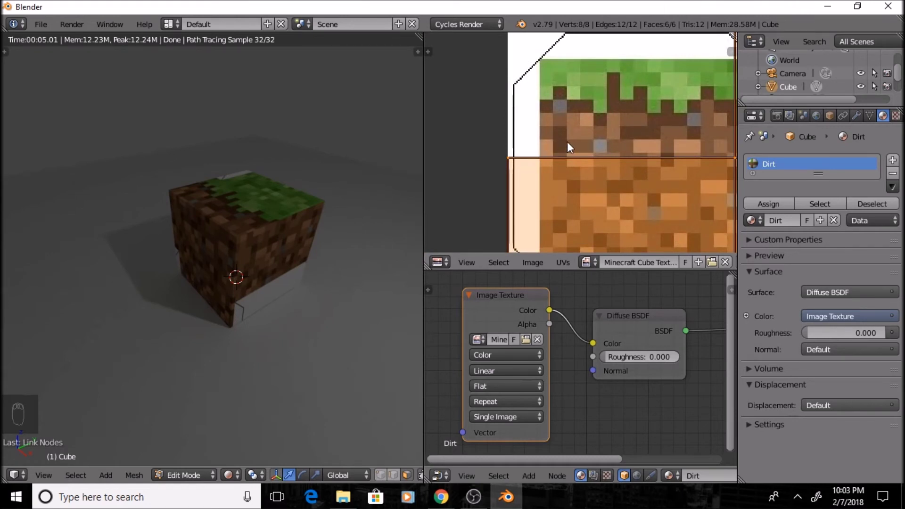
pyautogui.press('a')
pyautogui.moveTo(561, 143); pyautogui.dragTo(527, 145, button='middle')
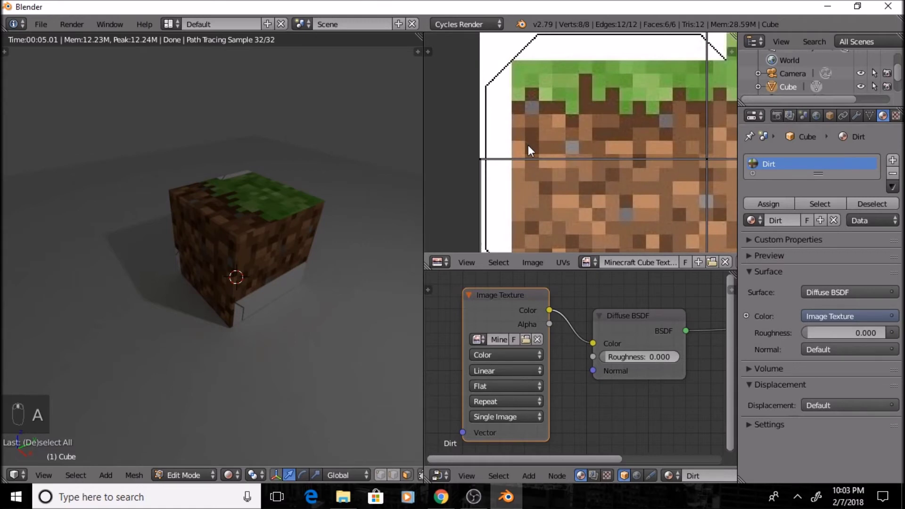
pyautogui.rightClick(482, 163)
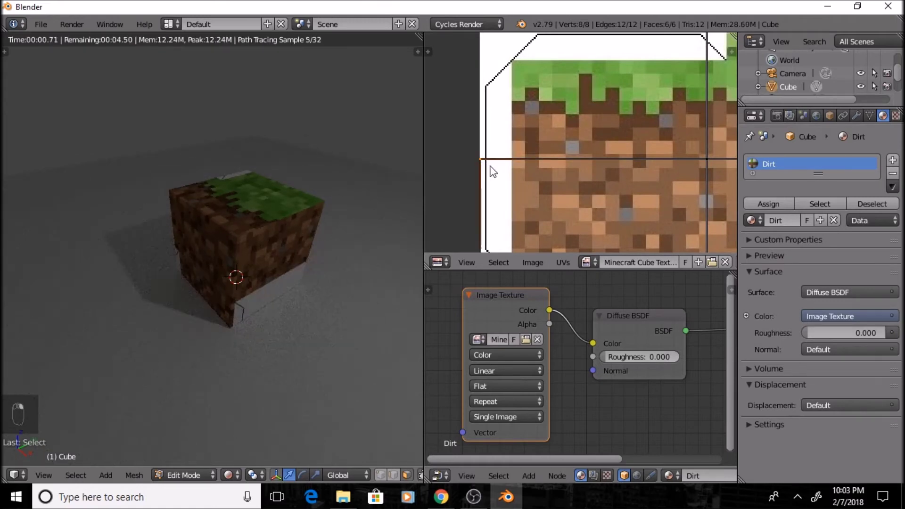
pyautogui.scroll(2, 485, 169)
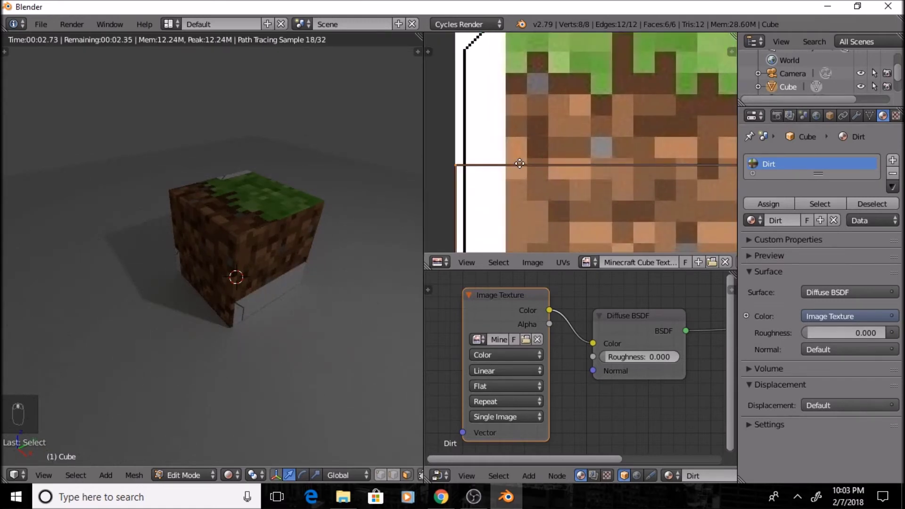
pyautogui.press('g')
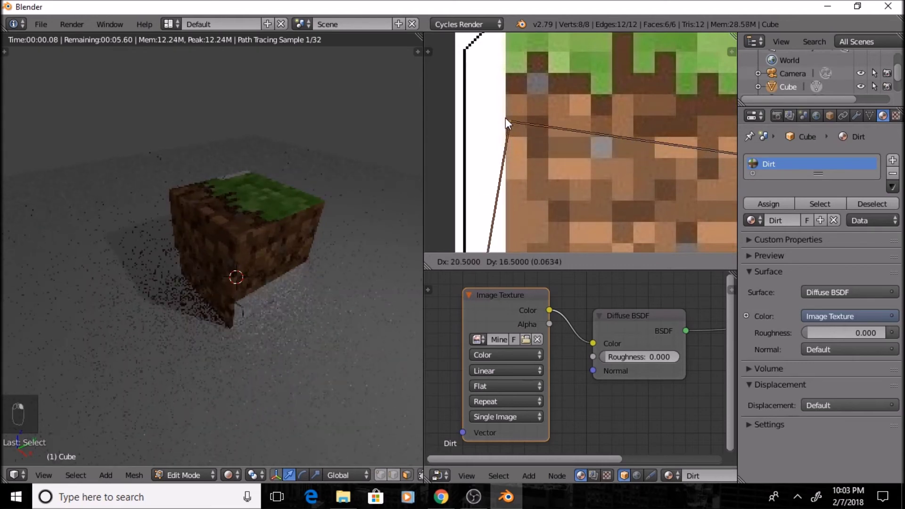
pyautogui.rightClick(516, 119)
# Step: Move the upper-left UV vertex of the cube's top face onto the upper-left corner of the green grass tile
pyautogui.scroll(-4, 515, 121)
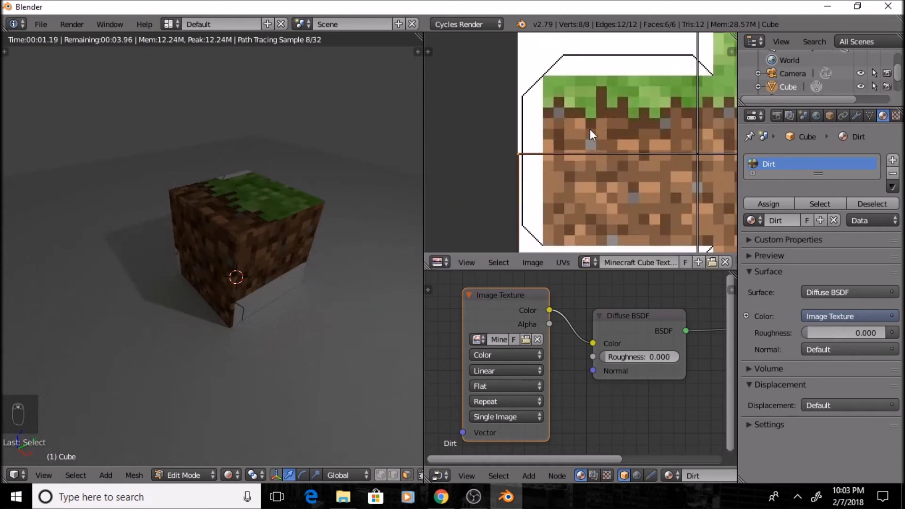
pyautogui.scroll(-1, 623, 154)
pyautogui.moveTo(608, 155); pyautogui.dragTo(546, 149, button='middle')
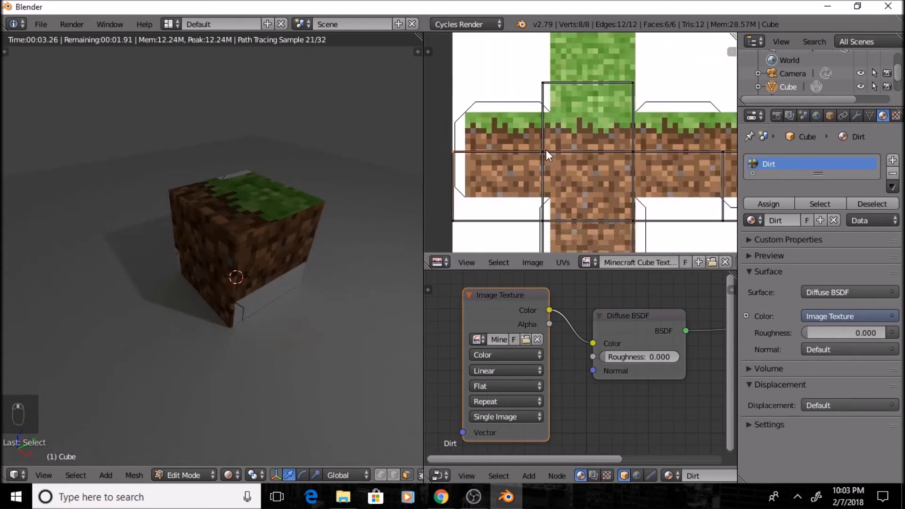
pyautogui.scroll(-1, 545, 149)
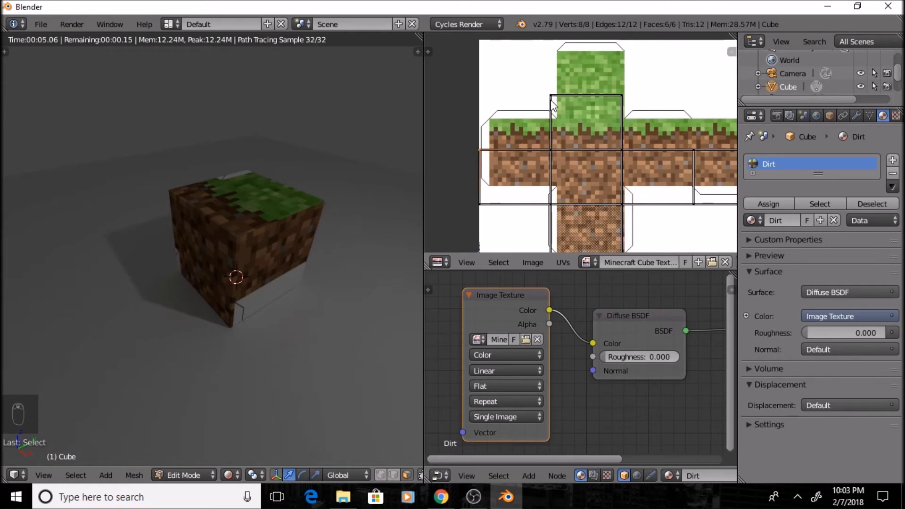
pyautogui.scroll(3, 594, 119)
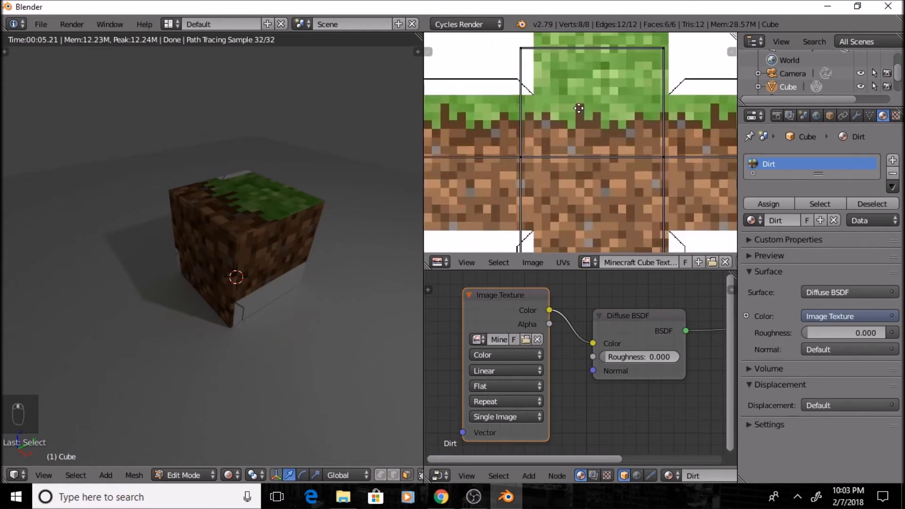
pyautogui.scroll(1, 558, 179)
pyautogui.scroll(4, 522, 103)
pyautogui.moveTo(522, 104); pyautogui.dragTo(564, 217, button='middle')
pyautogui.moveTo(485, 203); pyautogui.dragTo(518, 92, button='right')
pyautogui.moveTo(603, 90); pyautogui.dragTo(583, 133, button='middle')
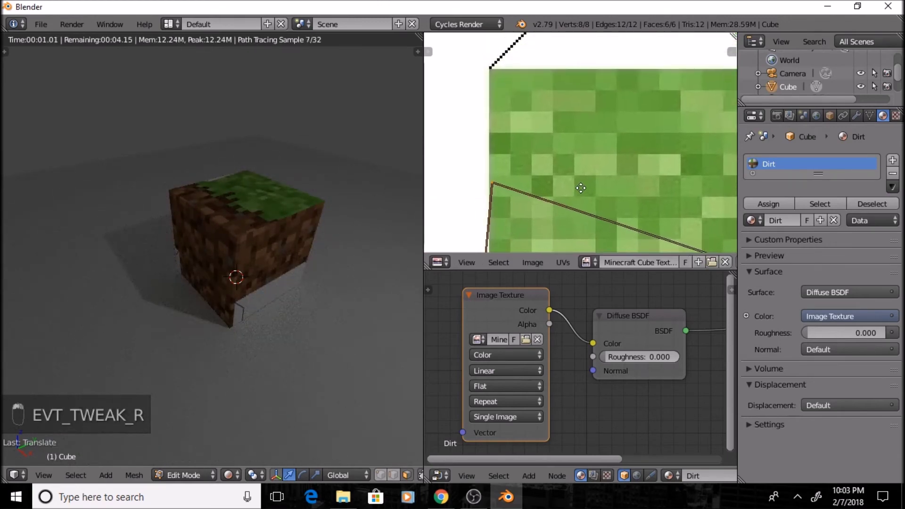
pyautogui.moveTo(496, 194); pyautogui.dragTo(490, 75, button='right')
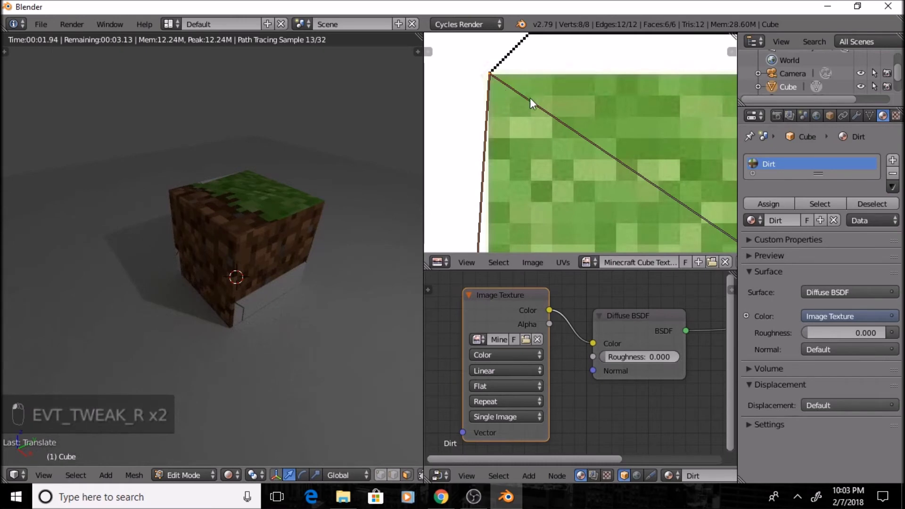
# Step: Move the upper-right UV vertex of the cube's top face to the upper-right corner of the green grass tile
pyautogui.scroll(-5, 532, 86)
pyautogui.moveTo(611, 168); pyautogui.dragTo(549, 163, button='middle')
pyautogui.moveTo(592, 184); pyautogui.dragTo(662, 118, button='right')
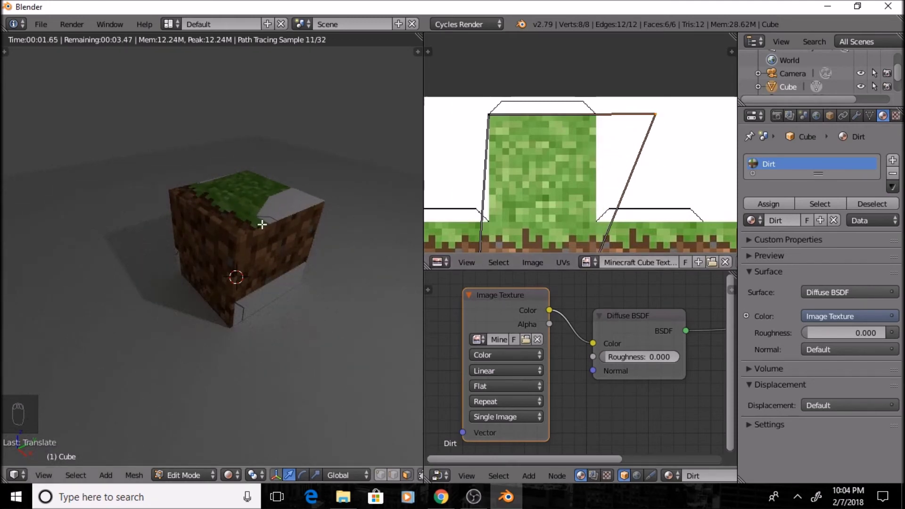
pyautogui.scroll(2, 611, 139)
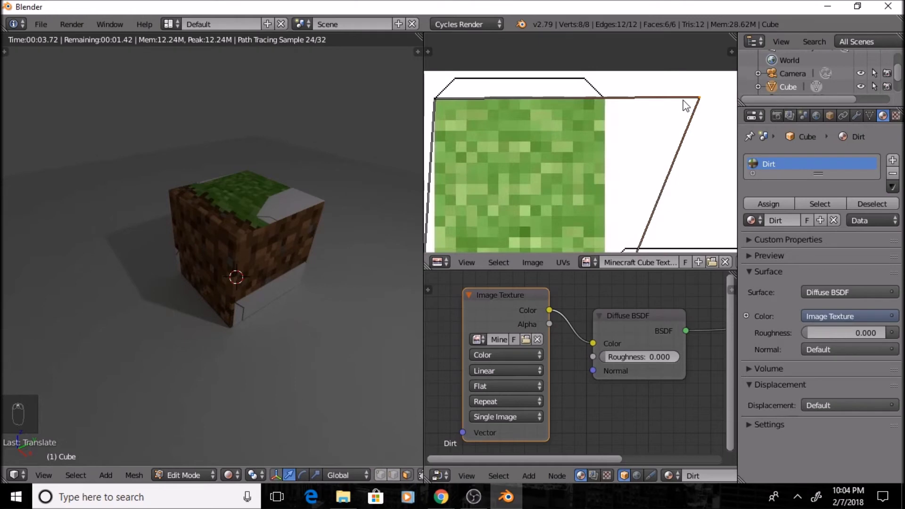
pyautogui.moveTo(699, 100); pyautogui.dragTo(612, 150, button='right')
# Step: Fine-tune the upper-right UV vertex so it sits exactly on the grass tile's corner
pyautogui.scroll(2, 627, 92)
pyautogui.scroll(2, 632, 81)
pyautogui.moveTo(632, 81); pyautogui.dragTo(481, 54, button='middle')
pyautogui.scroll(2, 525, 101)
pyautogui.scroll(-8, 525, 101)
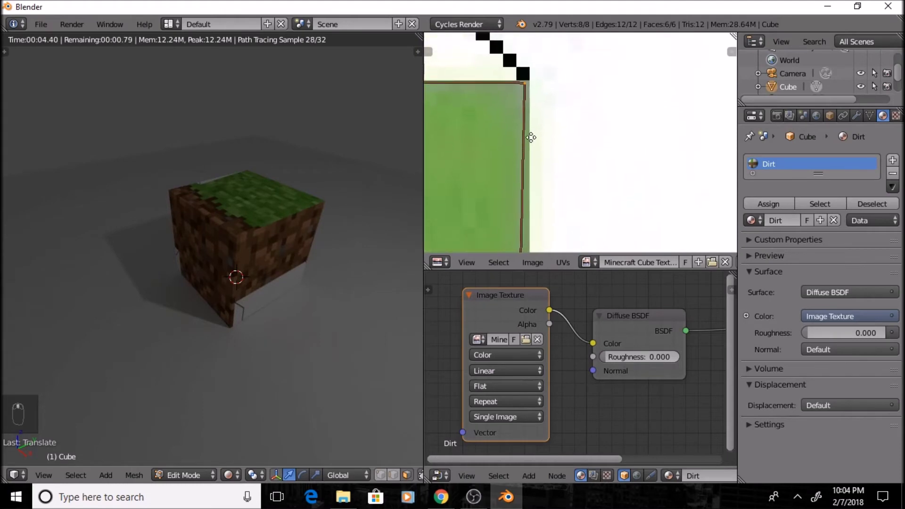
pyautogui.rightClick(528, 102)
pyautogui.press('g')
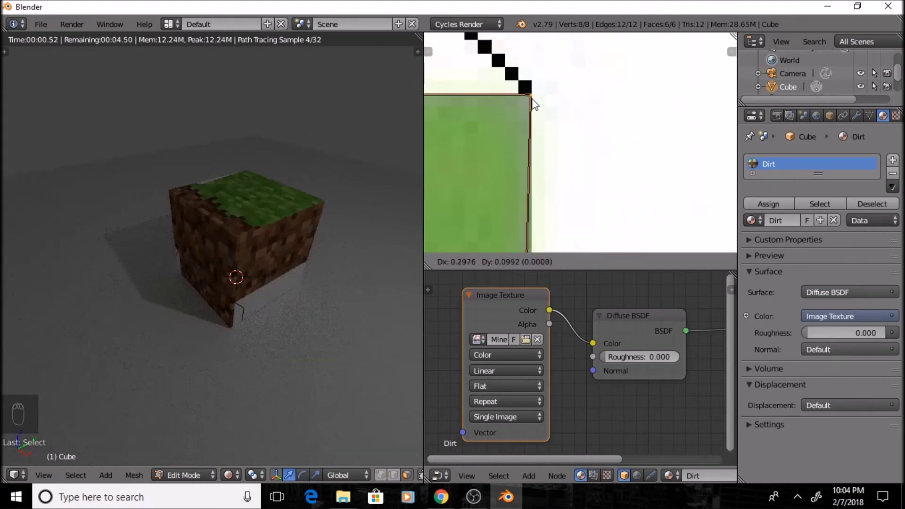
pyautogui.click(531, 102)
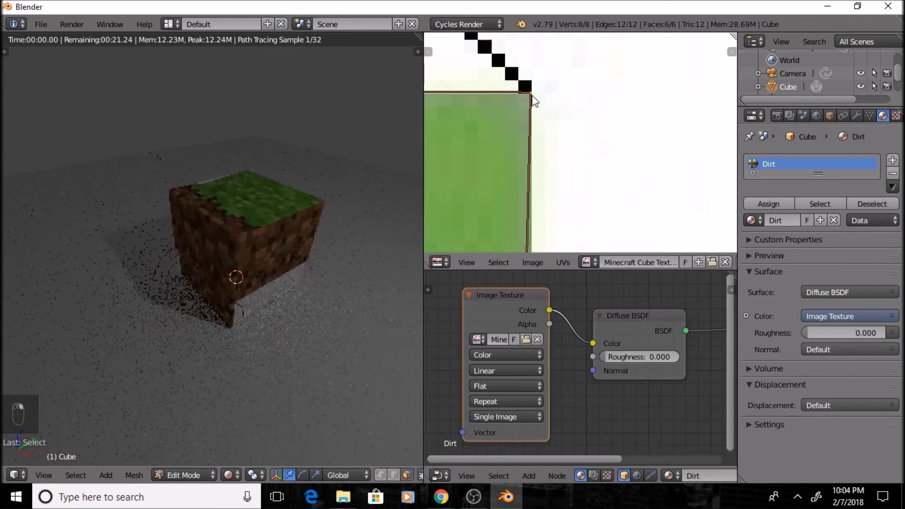
pyautogui.click(533, 103)
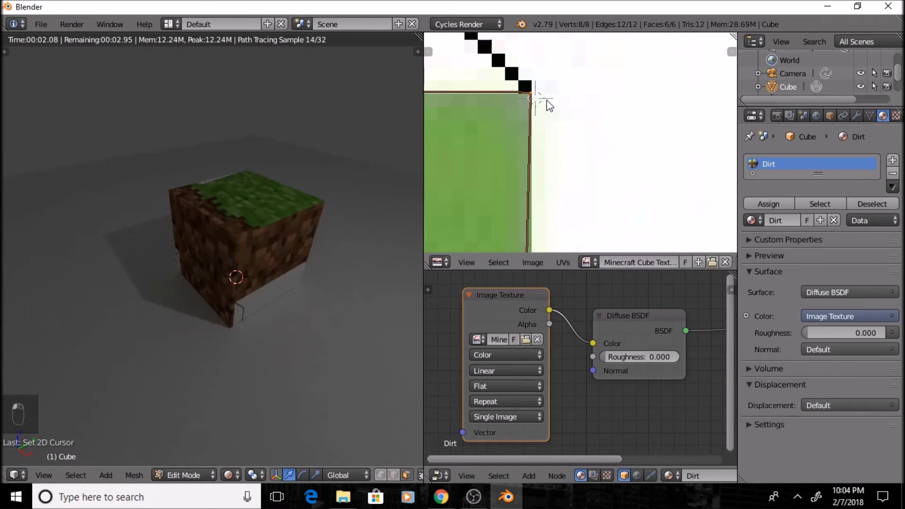
# Step: Move the lower-right UV vertex of the cube's top face onto the lower-right corner of the green grass tile
pyautogui.scroll(-2, 533, 103)
pyautogui.scroll(3, 468, 133)
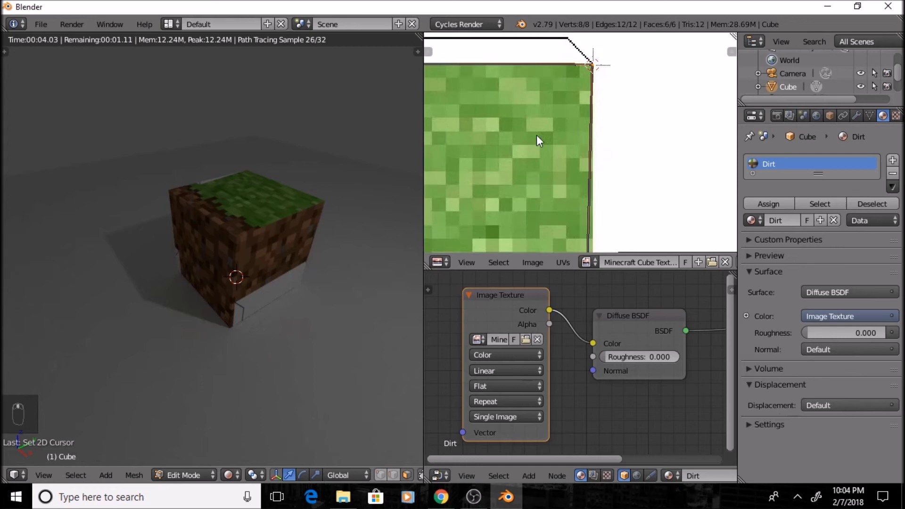
pyautogui.moveTo(539, 140); pyautogui.dragTo(496, 45, button='middle')
pyautogui.moveTo(511, 178); pyautogui.dragTo(513, 143, button='middle')
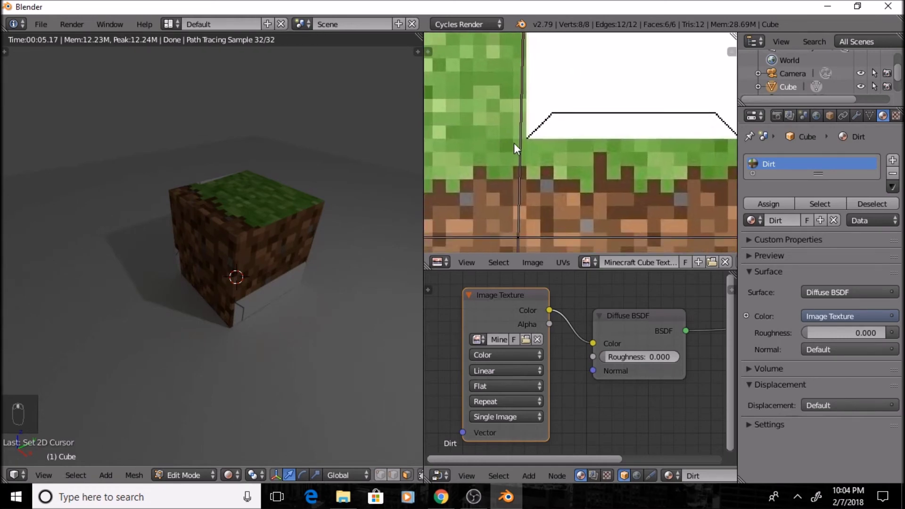
pyautogui.rightClick(522, 222)
pyautogui.press('g')
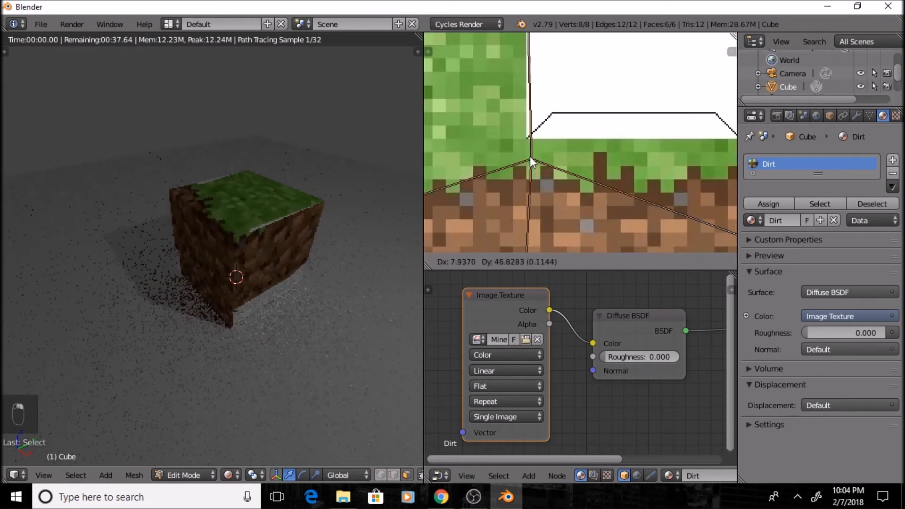
pyautogui.click(525, 137)
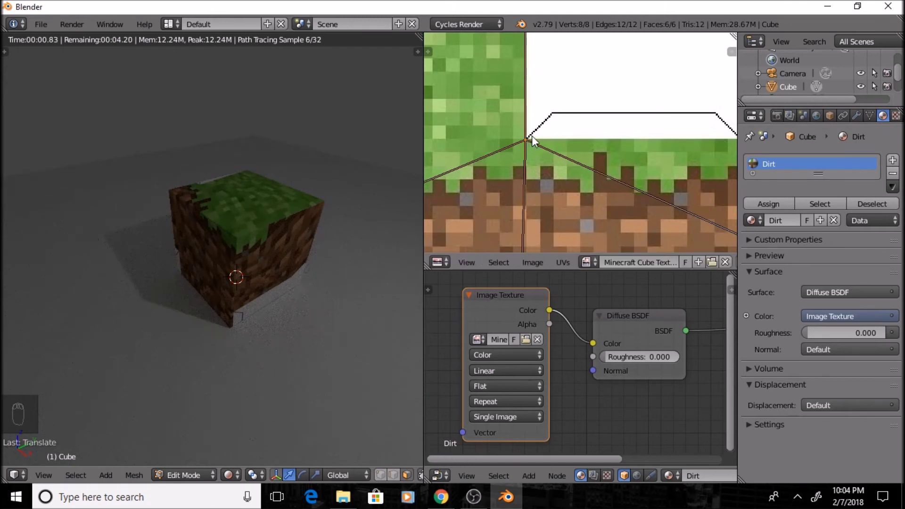
pyautogui.scroll(-3, 552, 171)
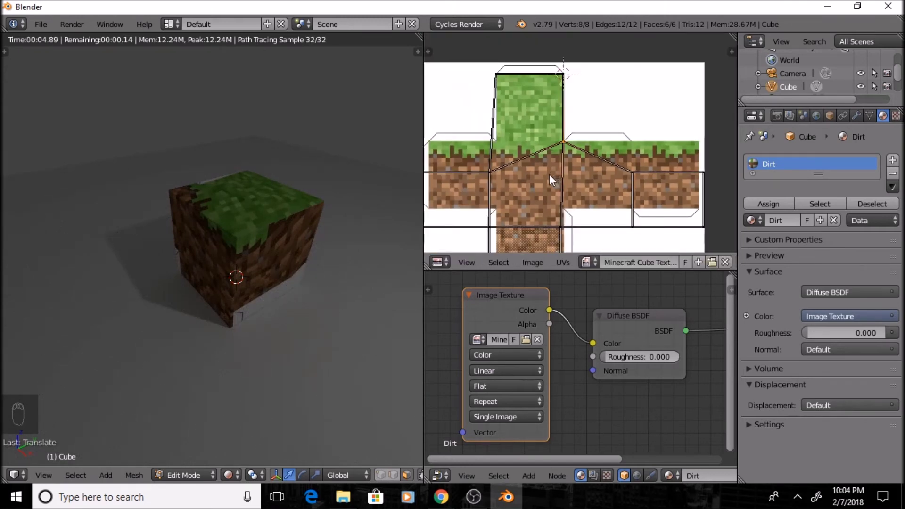
pyautogui.scroll(-2, 549, 217)
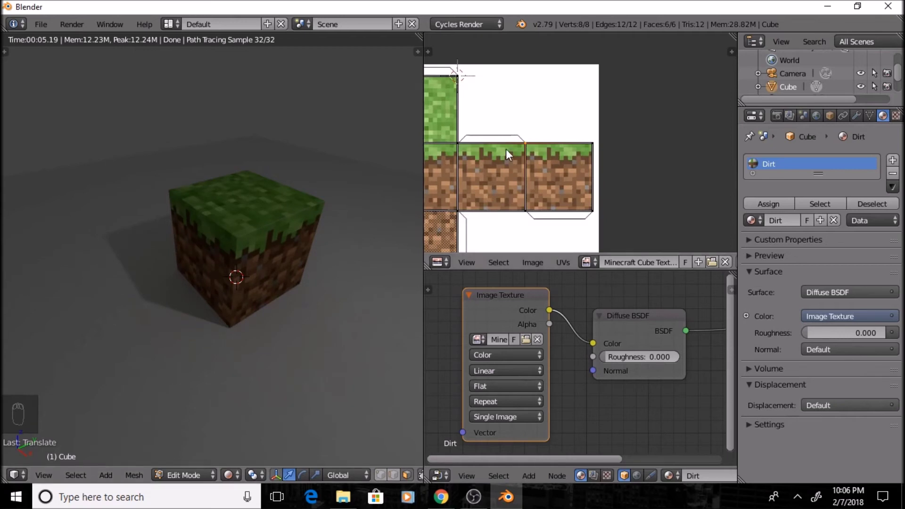
# Step: Examine the full UV layout over the texture and the textured cube from another angle
pyautogui.scroll(-1, 517, 141)
pyautogui.moveTo(582, 171); pyautogui.dragTo(640, 158, button='middle')
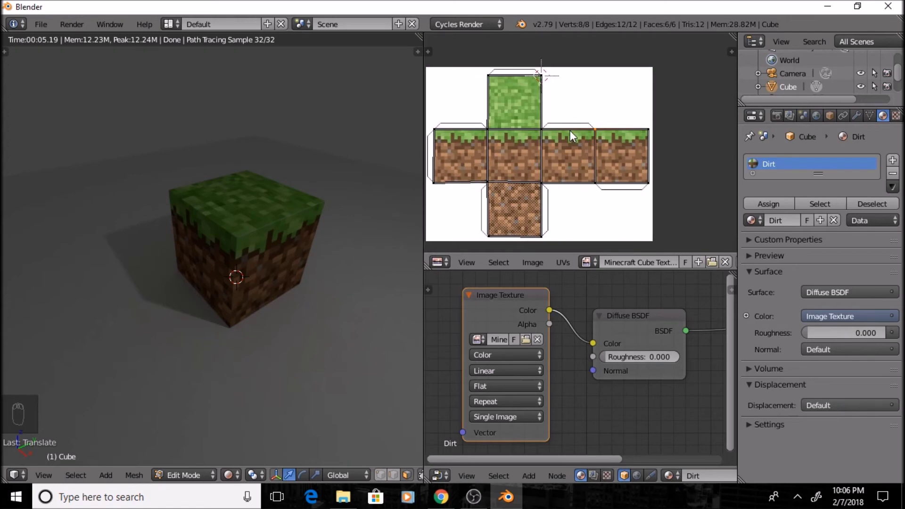
pyautogui.moveTo(182, 273); pyautogui.dragTo(241, 273, button='middle')
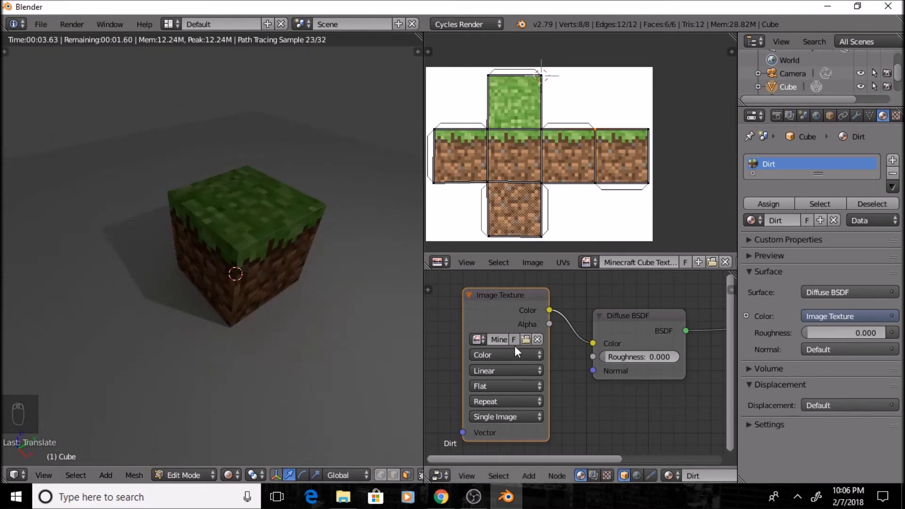
pyautogui.moveTo(228, 248); pyautogui.dragTo(198, 232, button='middle')
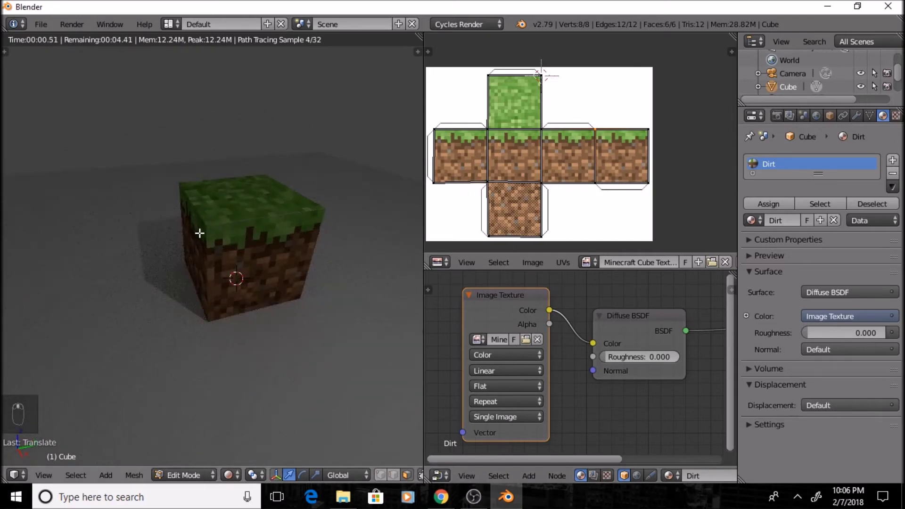
# Step: Add a Glossy BSDF node to the Dirt material and place it below the Diffuse BSDF node
pyautogui.scroll(-1, 577, 420)
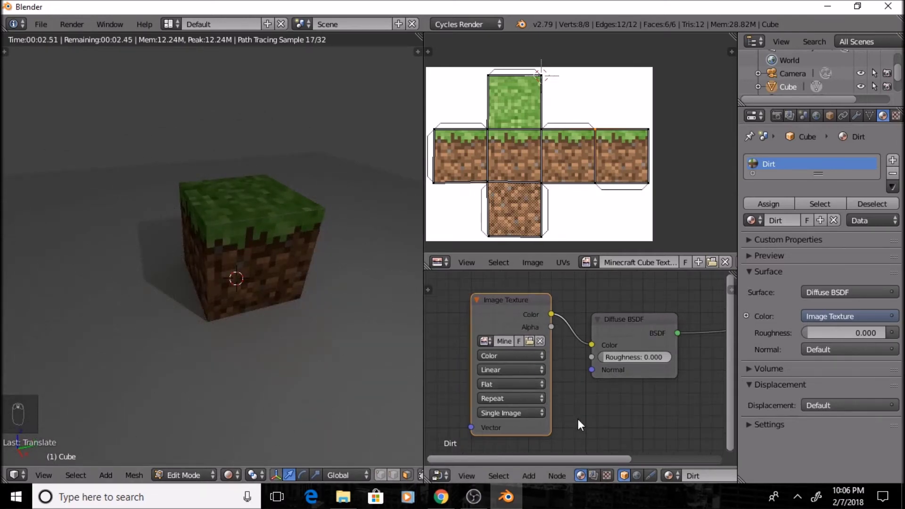
pyautogui.scroll(-3, 614, 440)
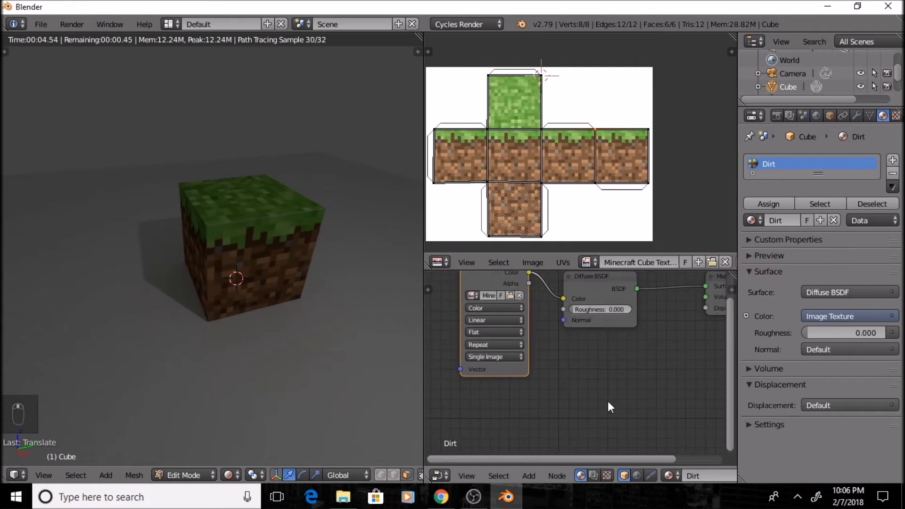
pyautogui.scroll(-3, 579, 366)
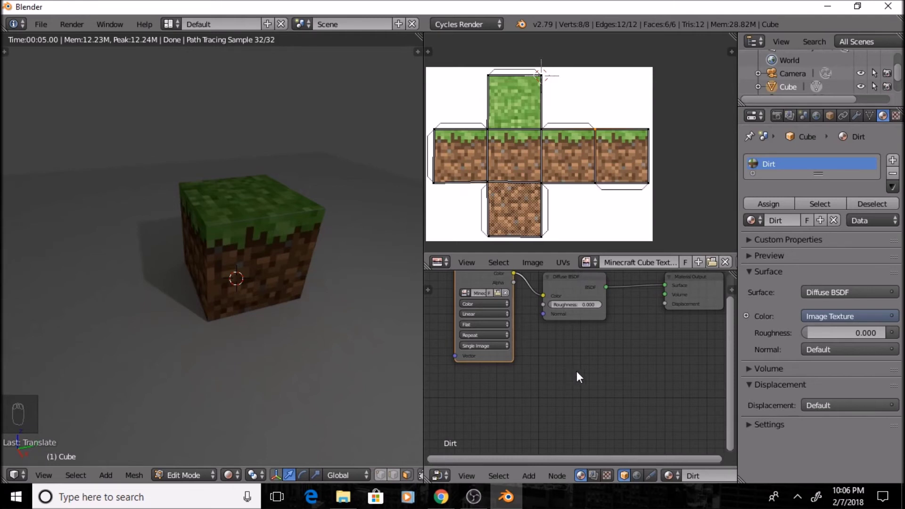
pyautogui.moveTo(570, 371); pyautogui.dragTo(556, 384, button='middle')
pyautogui.scroll(1, 555, 389)
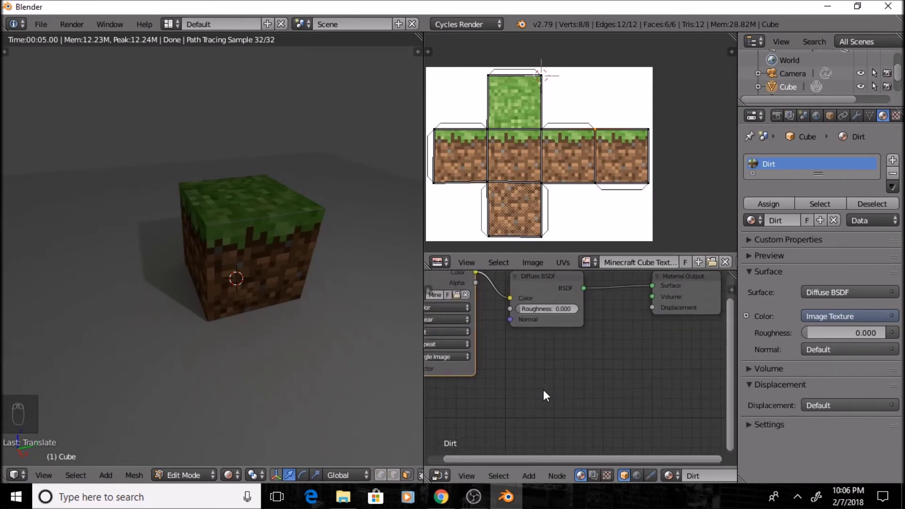
pyautogui.hotkey('shift', 'a')
pyautogui.moveTo(508, 382)
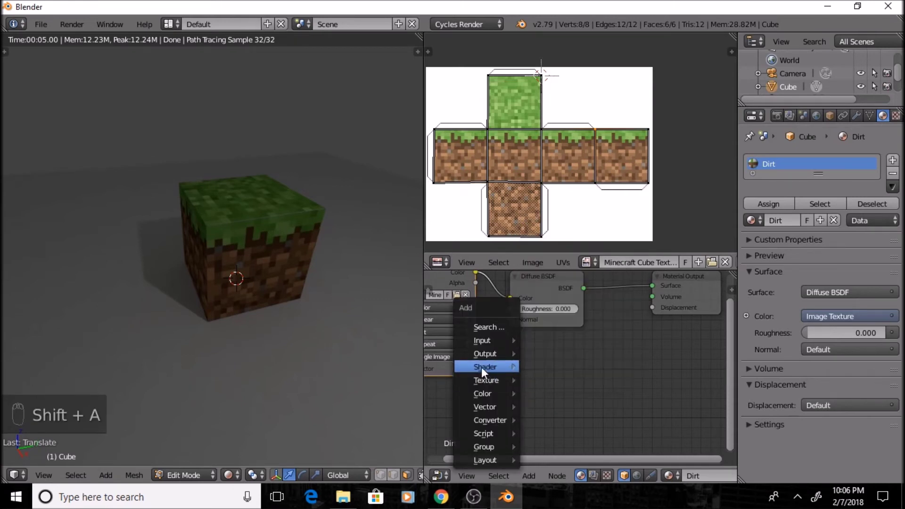
pyautogui.moveTo(481, 367)
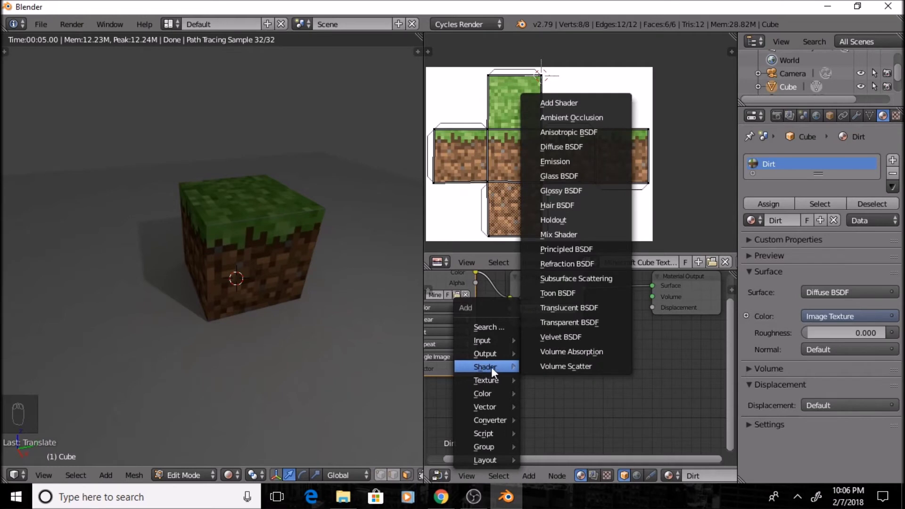
pyautogui.click(570, 190)
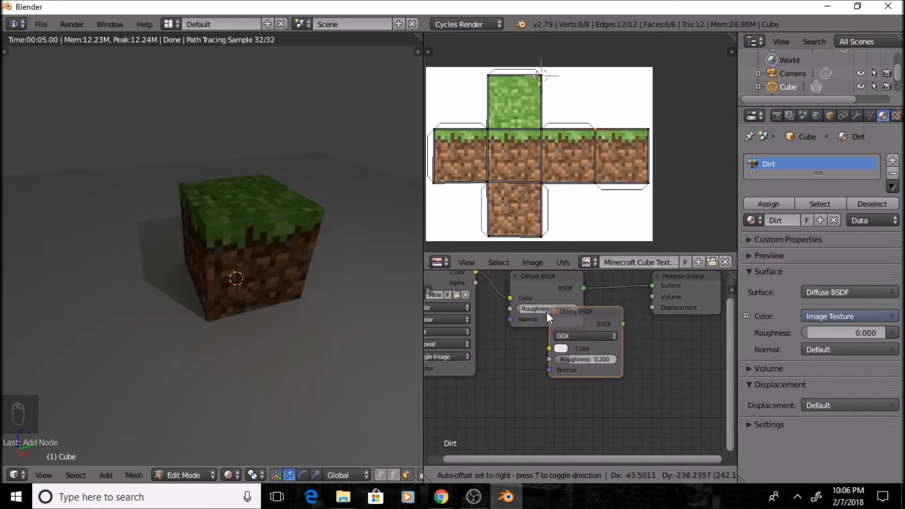
pyautogui.click(511, 343)
pyautogui.scroll(-1, 588, 306)
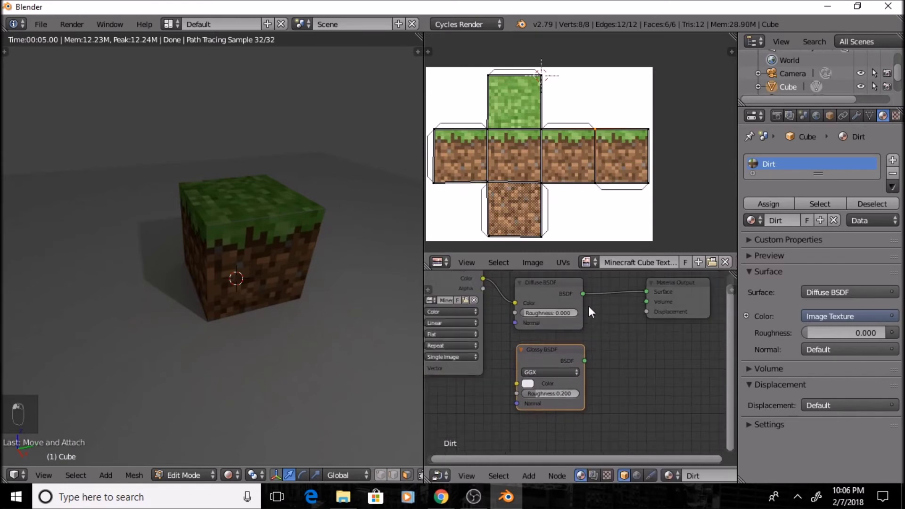
# Step: Try linking the Glossy BSDF output directly to the Material Output's Surface input
pyautogui.moveTo(623, 324); pyautogui.dragTo(597, 309, button='middle')
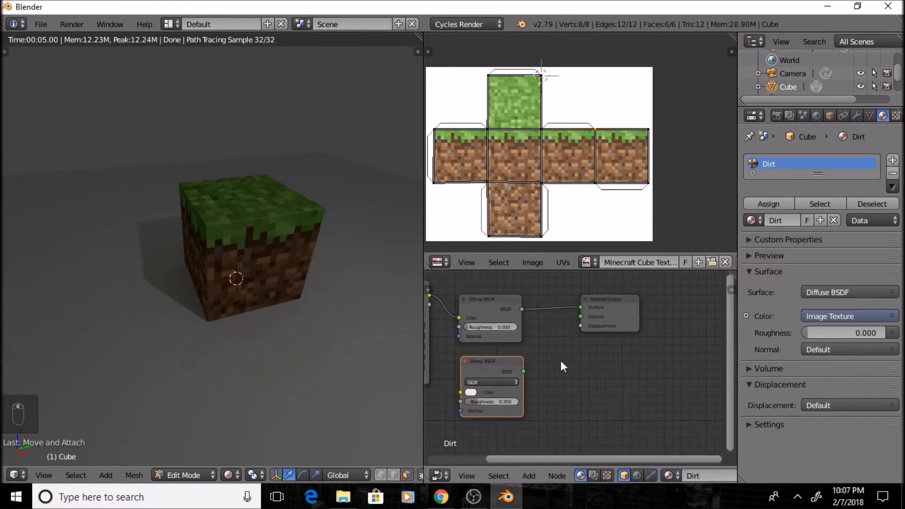
pyautogui.moveTo(523, 372); pyautogui.dragTo(541, 369)
pyautogui.moveTo(582, 305); pyautogui.dragTo(581, 307)
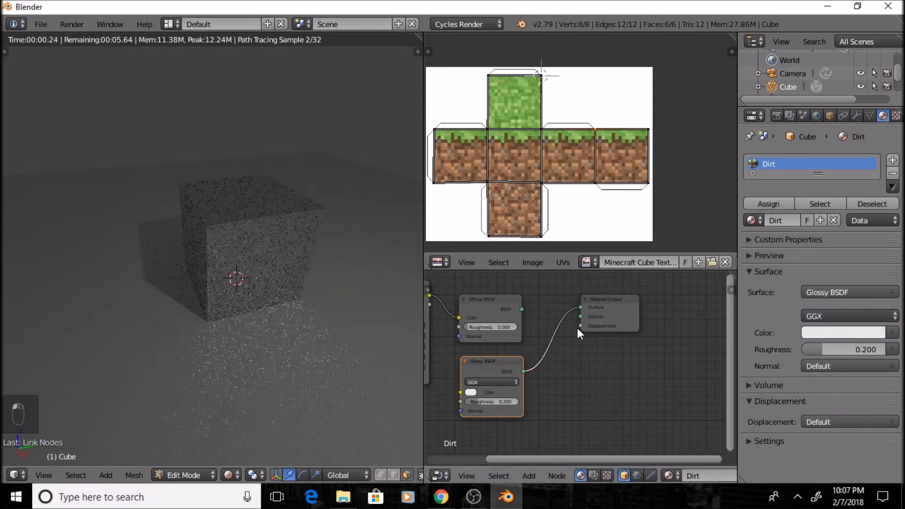
# Step: Reconnect the Diffuse BSDF to the Material Output's Surface and move the output node away to make room between them
pyautogui.click(522, 310)
pyautogui.moveTo(522, 308); pyautogui.dragTo(672, 308)
pyautogui.scroll(-1, 611, 352)
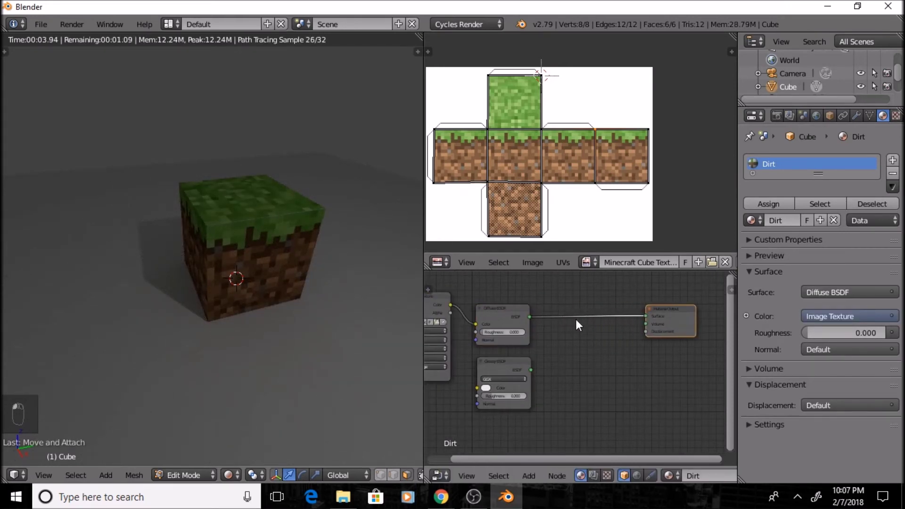
# Step: Insert a Mix Shader between the Diffuse BSDF and Material Output, and connect the Glossy BSDF to its second Shader input
pyautogui.hotkey('shift', 'a')
pyautogui.moveTo(576, 320)
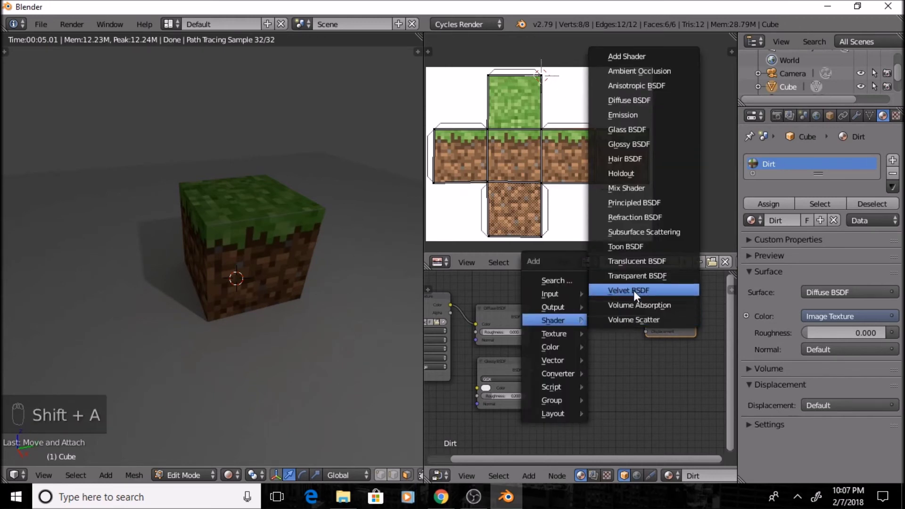
pyautogui.click(633, 188)
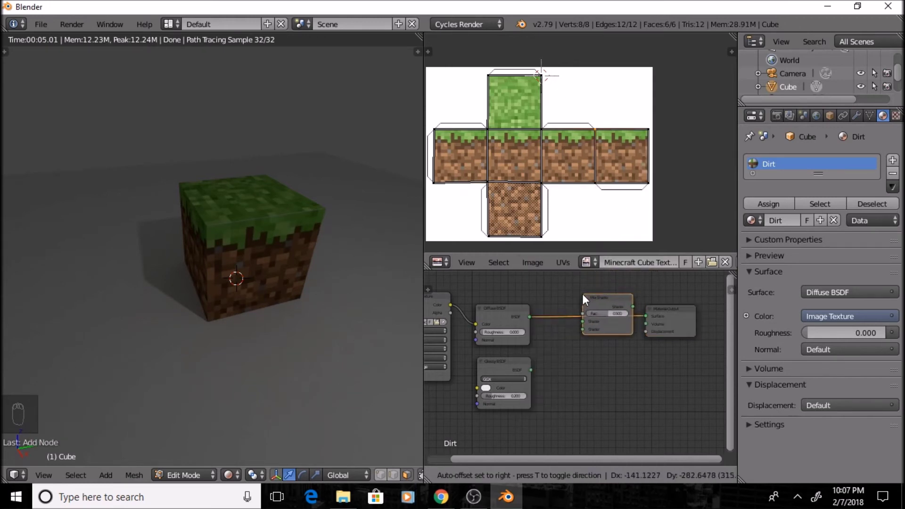
pyautogui.click(584, 332)
pyautogui.moveTo(594, 326); pyautogui.dragTo(581, 312)
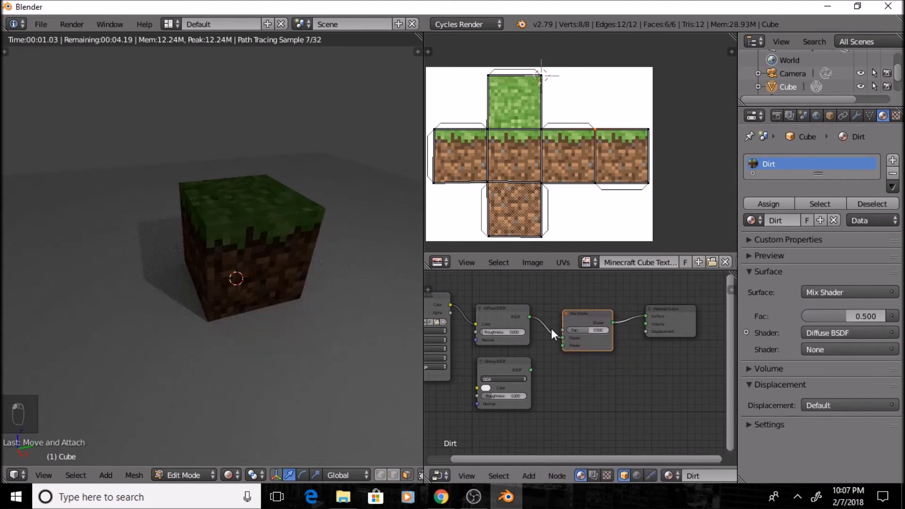
pyautogui.moveTo(527, 369); pyautogui.dragTo(559, 344)
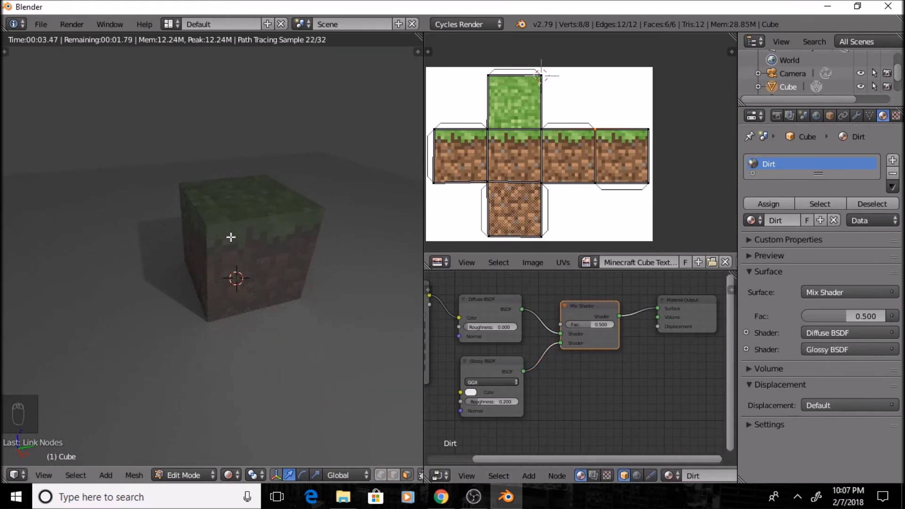
# Step: Set the Mix Shader's Fac to 0.082
pyautogui.scroll(3, 476, 318)
pyautogui.moveTo(554, 355); pyautogui.dragTo(510, 372, button='middle')
pyautogui.scroll(4, 565, 384)
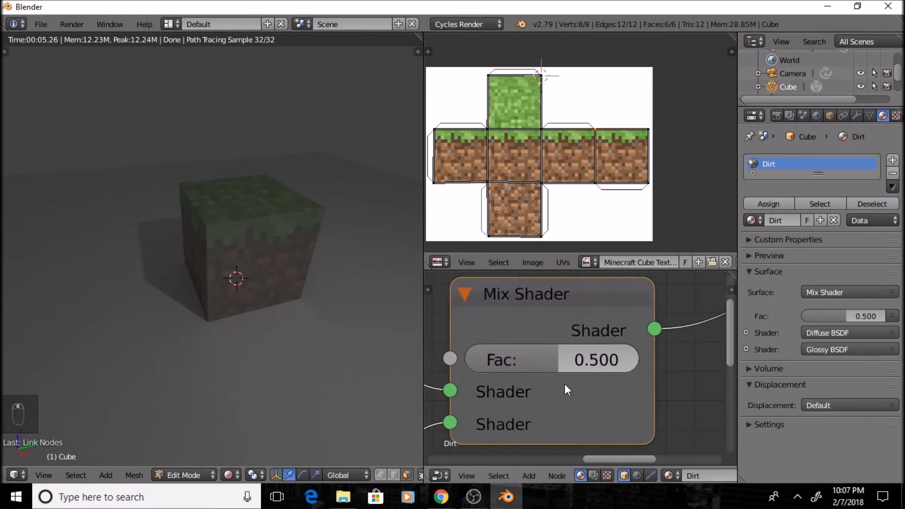
pyautogui.moveTo(552, 369); pyautogui.dragTo(480, 368)
# Step: Return to solid shading, deselect the cube's geometry, switch to Object Mode and select the lamp
pyautogui.scroll(5, 245, 250)
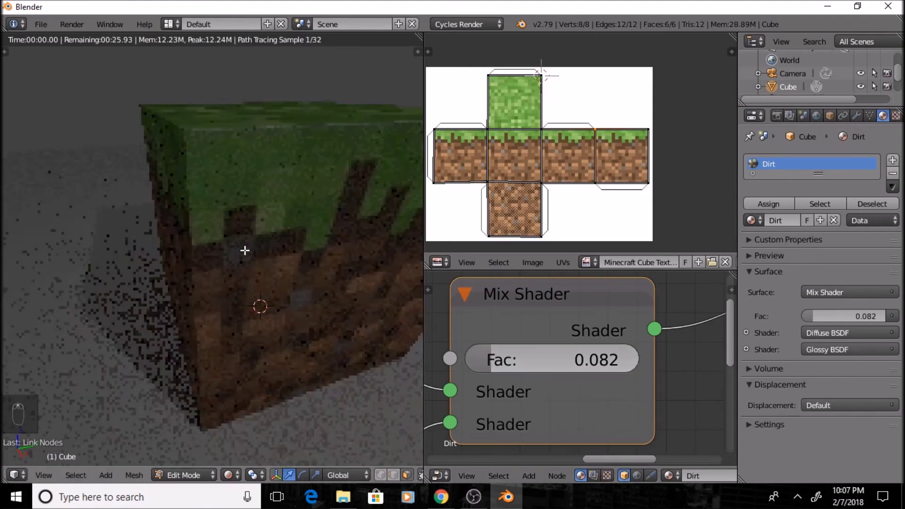
pyautogui.scroll(-5, 250, 250)
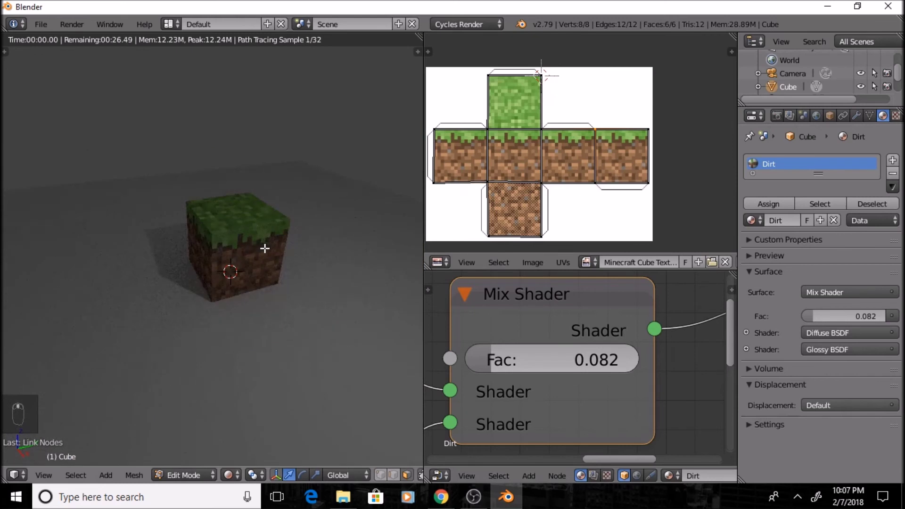
pyautogui.moveTo(264, 249); pyautogui.dragTo(272, 245, button='middle')
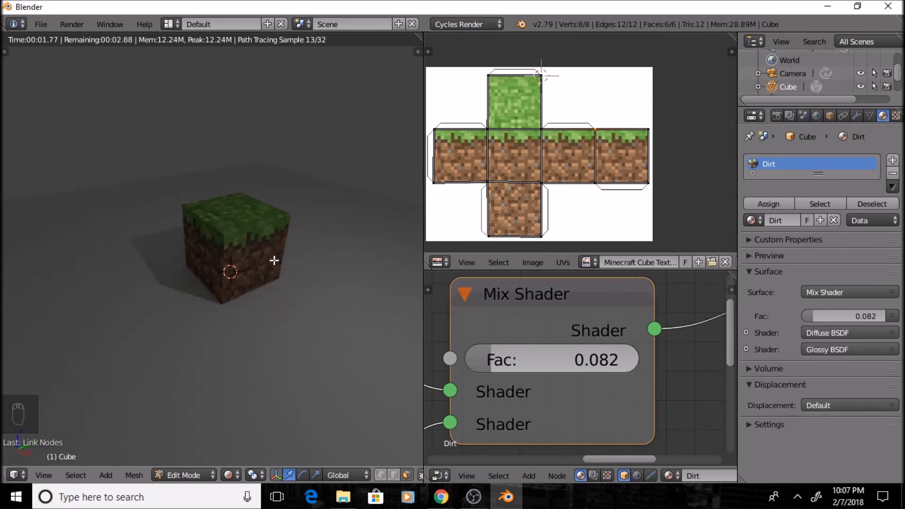
pyautogui.scroll(-5, 275, 260)
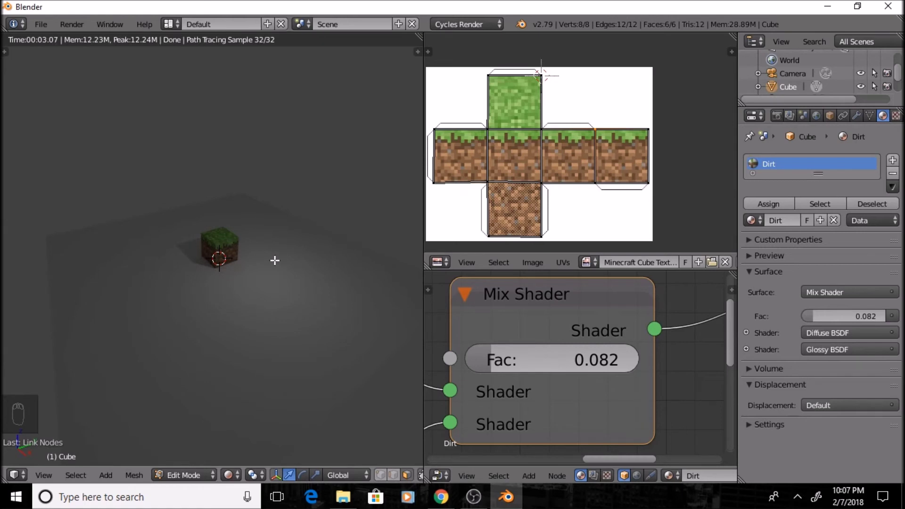
pyautogui.hotkey('shift', 'z')
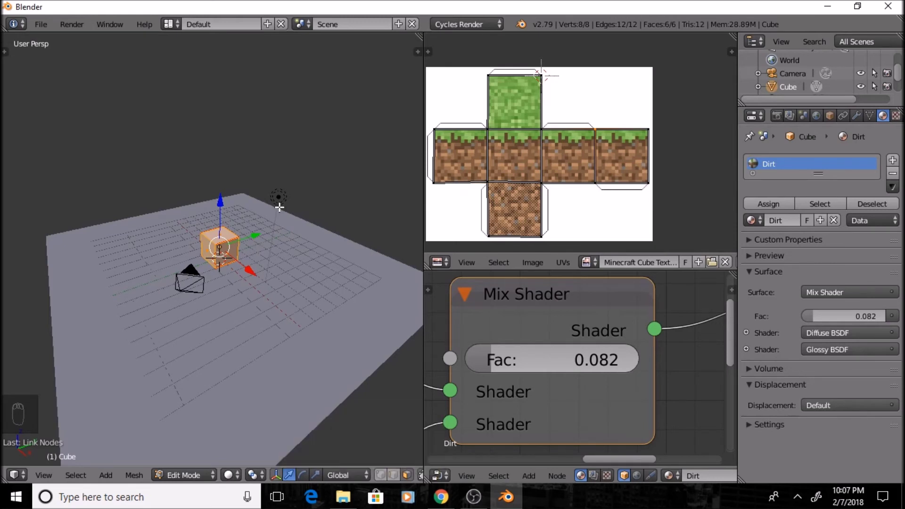
pyautogui.press('a')
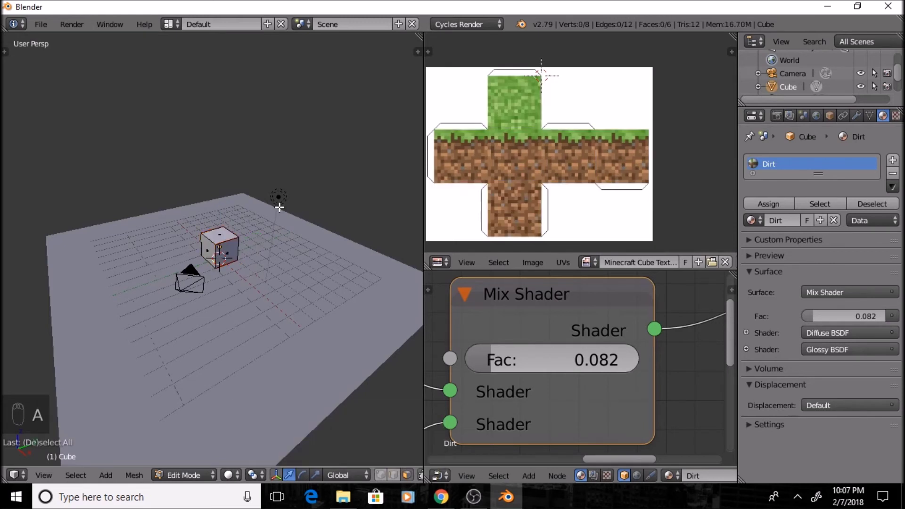
pyautogui.press('Tab')
pyautogui.rightClick(278, 202)
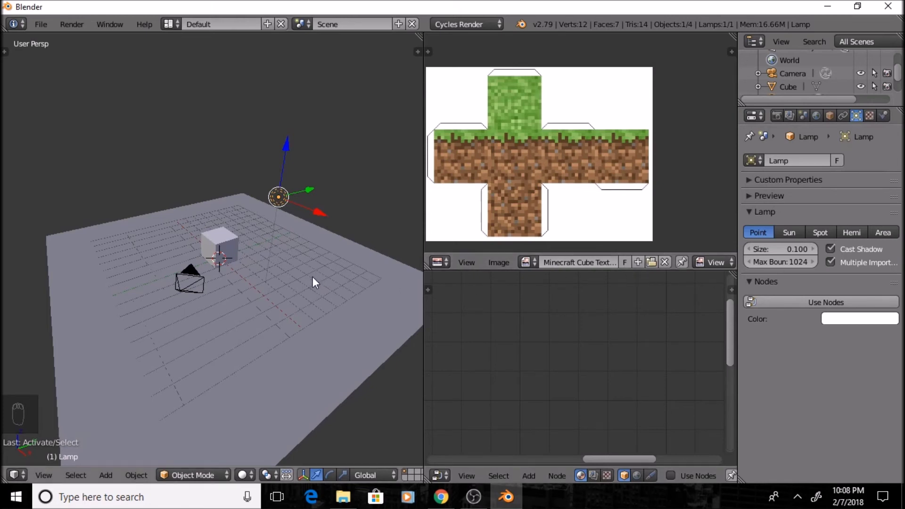
# Step: Display the scene in rendered shading and change the lamp type to Sun
pyautogui.hotkey('shift', 'z')
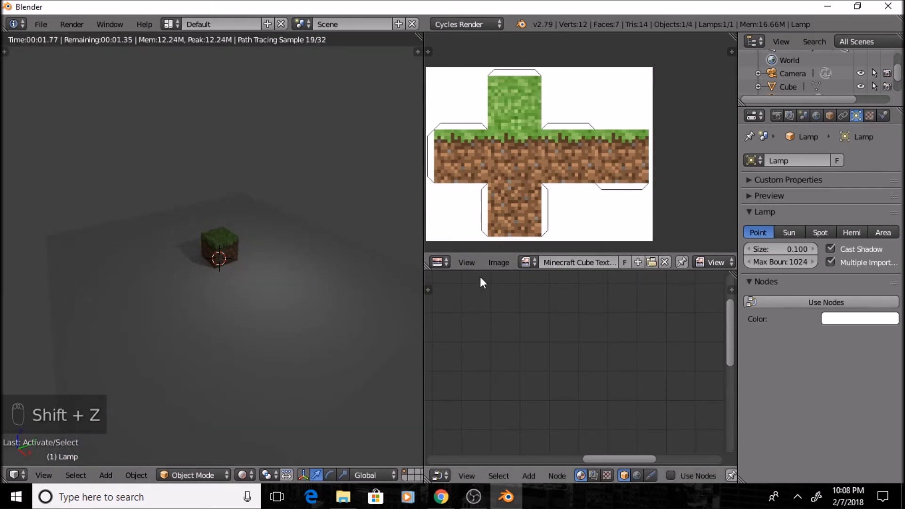
pyautogui.scroll(5, 372, 278)
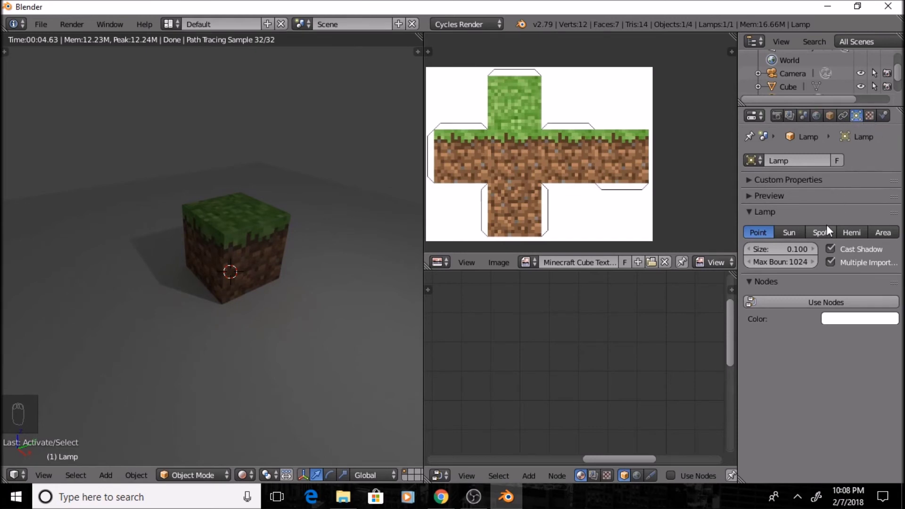
pyautogui.click(785, 230)
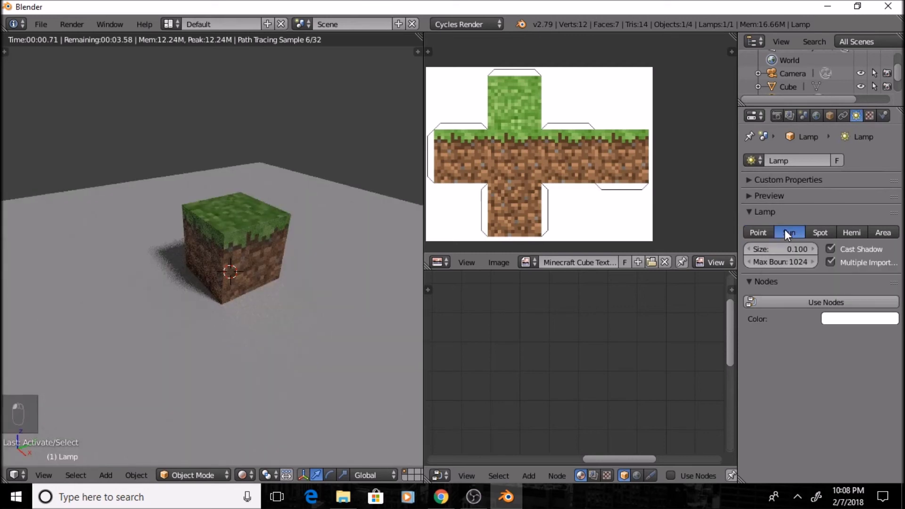
# Step: Try the Spot, Hemi, Area and Sun lamp types in the rendered view and set the lamp to Point
pyautogui.click(817, 231)
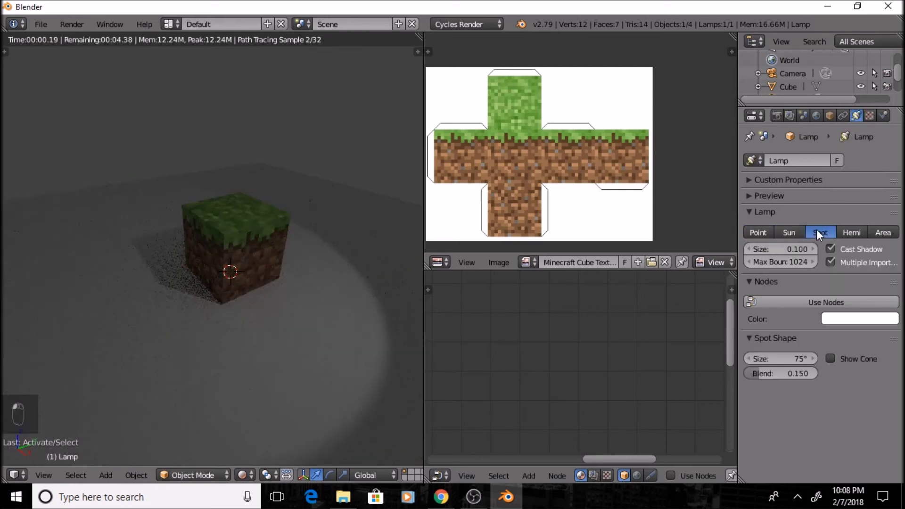
pyautogui.click(844, 231)
pyautogui.click(883, 233)
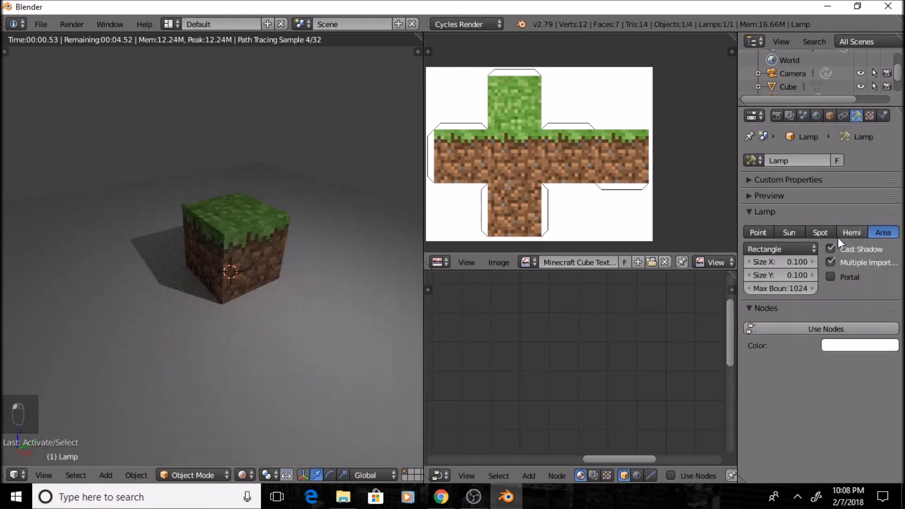
pyautogui.click(764, 235)
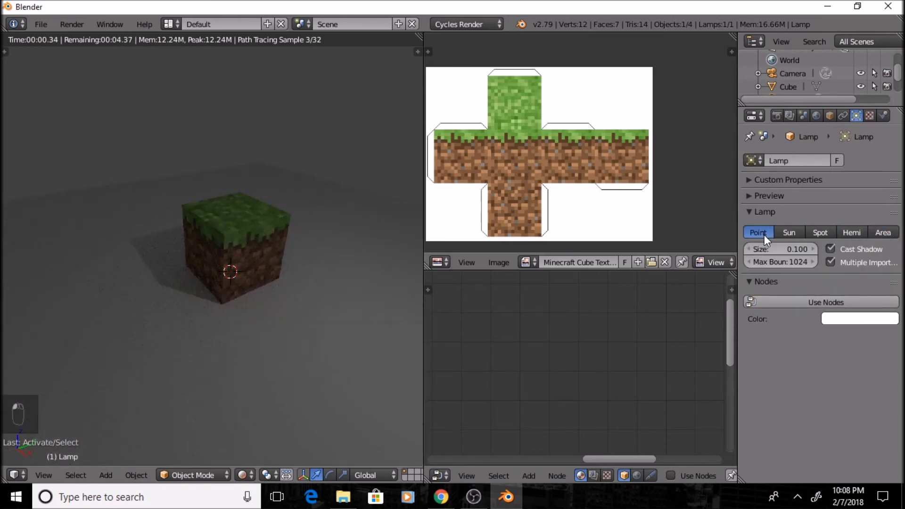
pyautogui.click(788, 236)
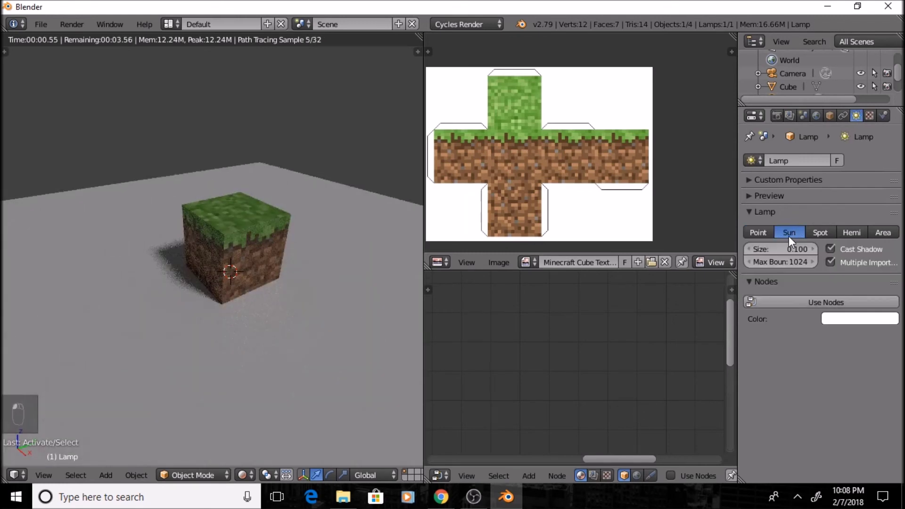
pyautogui.click(764, 234)
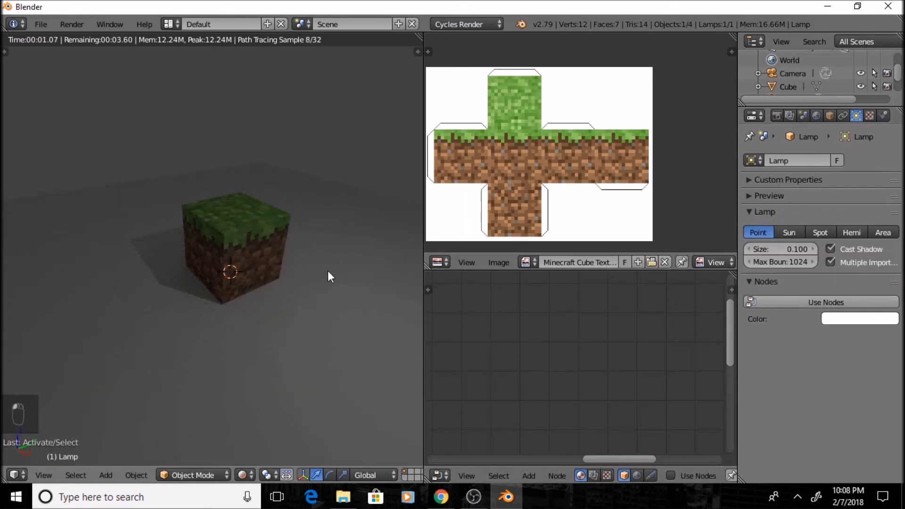
# Step: Move the lamp in solid shading to a spot above the cube, adjusting it along Y, and preview the lighting in rendered shading
pyautogui.scroll(-2, 383, 273)
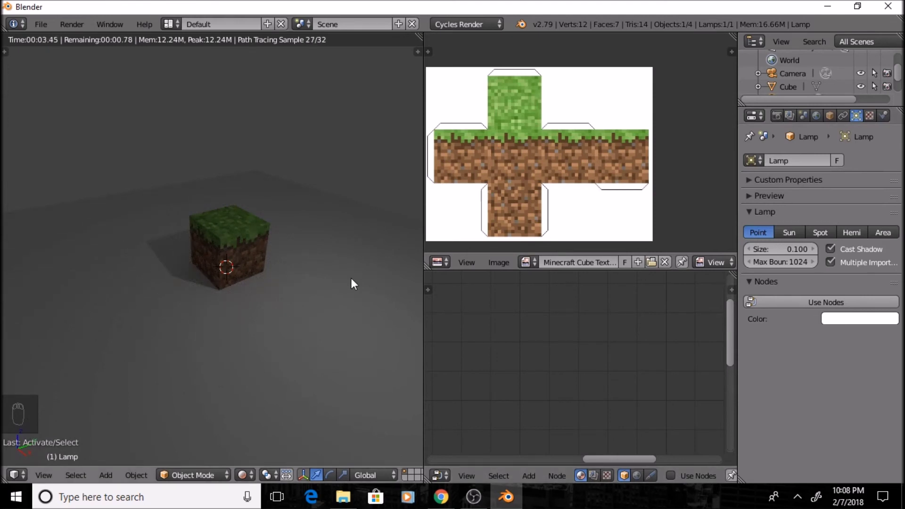
pyautogui.scroll(-4, 328, 238)
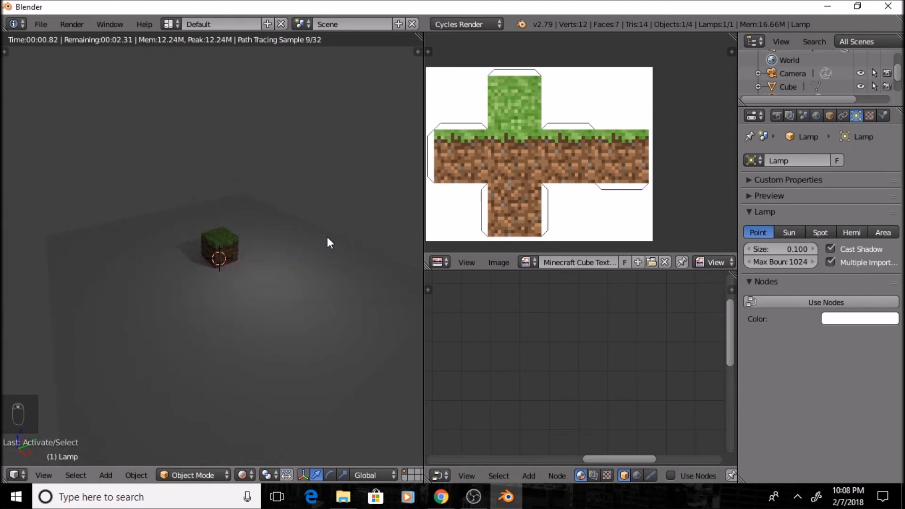
pyautogui.hotkey('shift', 'z')
pyautogui.moveTo(267, 218)
pyautogui.mouseDown(button='middle')
pyautogui.moveTo(301, 250)
pyautogui.moveTo(315, 197)
pyautogui.mouseUp(button='middle')
pyautogui.press('g')
pyautogui.click(259, 188)
pyautogui.press('g')
pyautogui.press('y')
pyautogui.click(232, 182)
pyautogui.hotkey('shift', 'z')
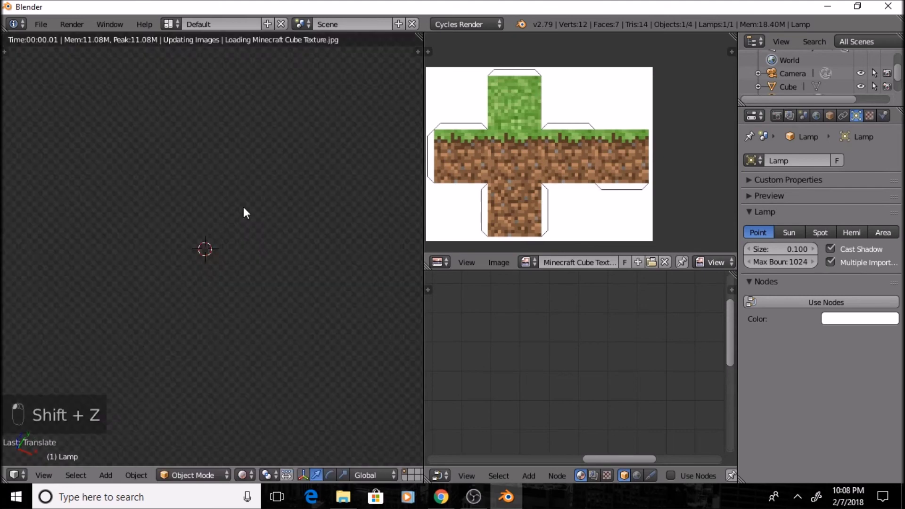
pyautogui.scroll(7, 207, 235)
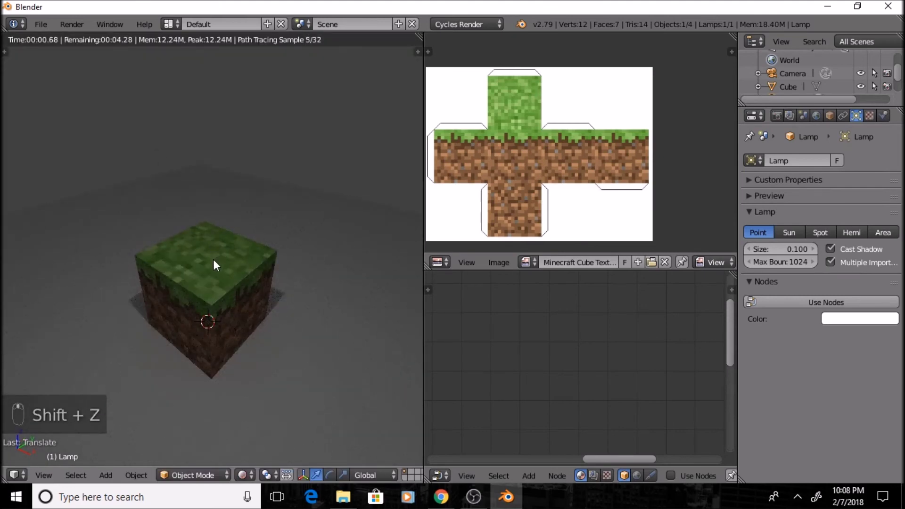
pyautogui.scroll(-4, 210, 256)
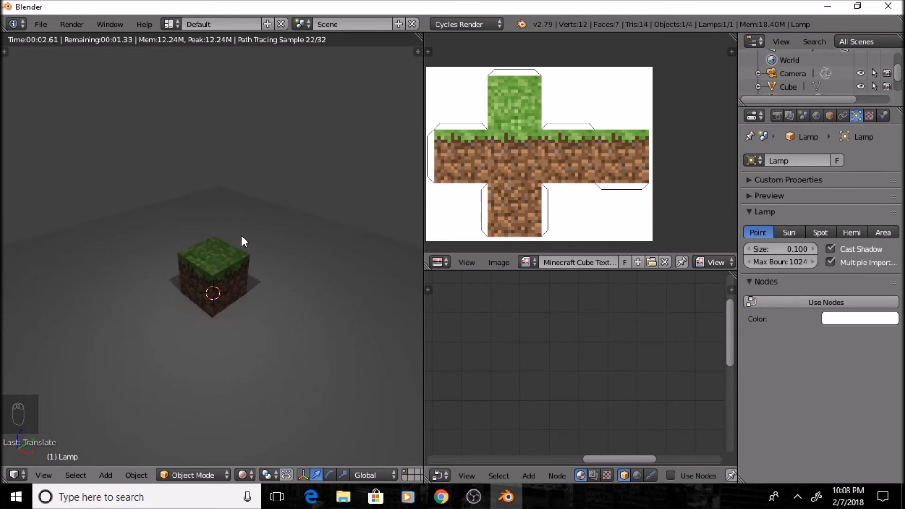
# Step: Move the lamp a little in the negative Y direction and check its lighting in rendered shading
pyautogui.hotkey('shift', 'z')
pyautogui.press('g')
pyautogui.press('y')
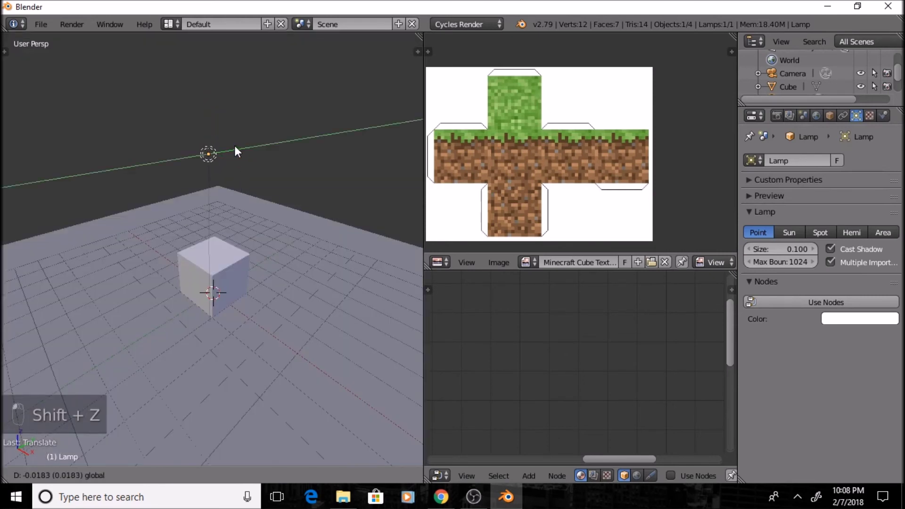
pyautogui.click(204, 150)
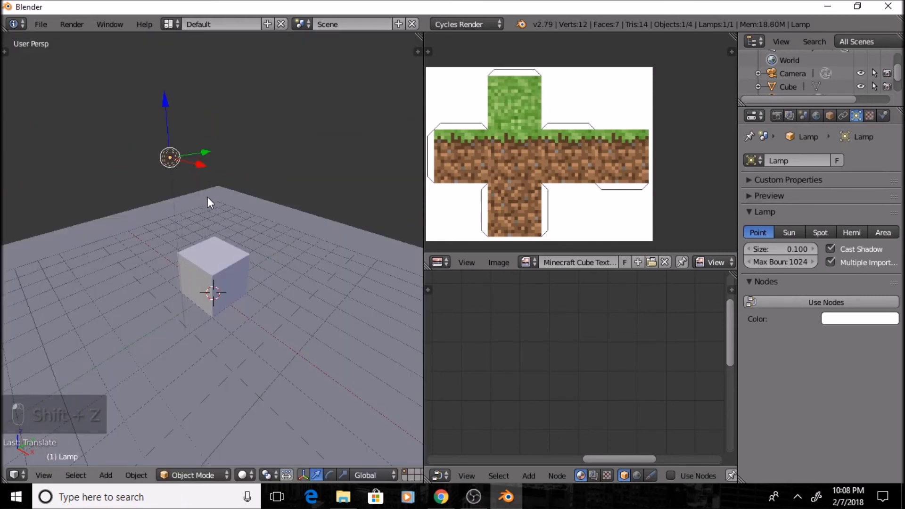
pyautogui.hotkey('shift', 'z')
pyautogui.hotkey('shift', 'z')
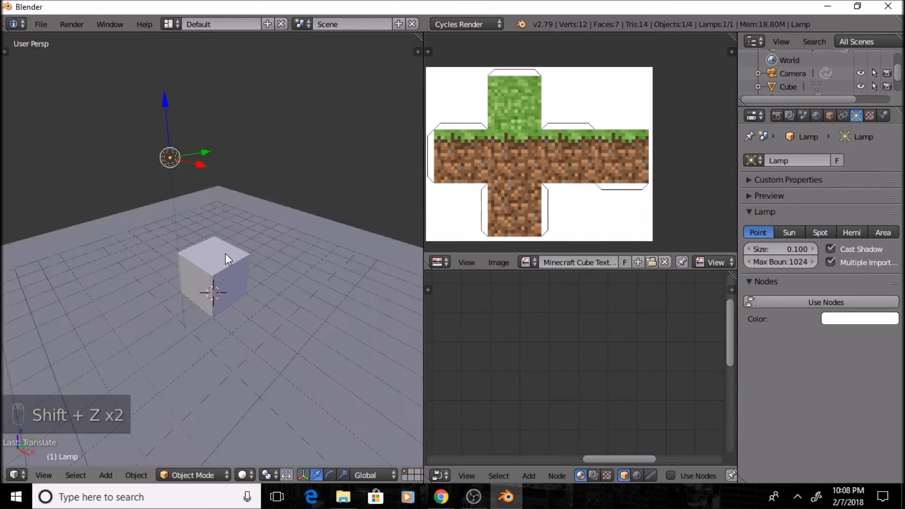
# Step: Move the lamp a short distance in the positive X direction and preview the shadow in rendered shading
pyautogui.press('g')
pyautogui.press('x')
pyautogui.click(184, 164)
pyautogui.hotkey('shift', 'z')
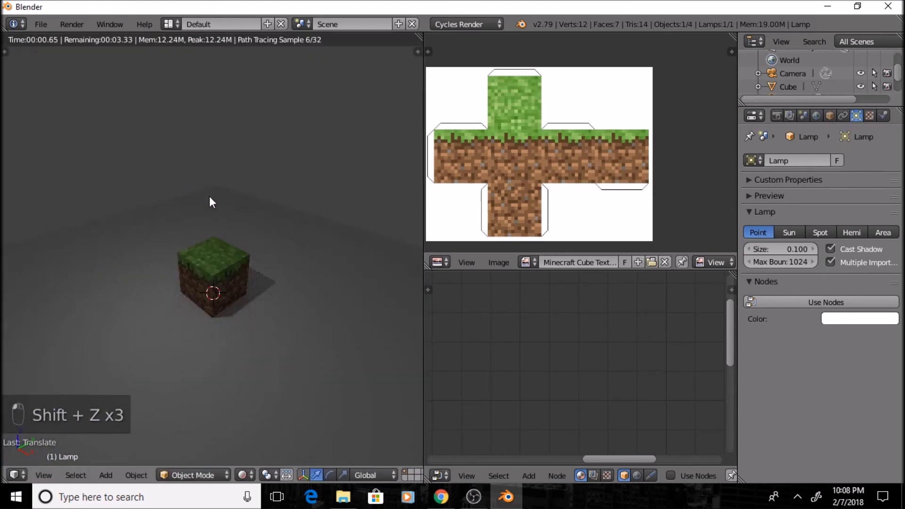
# Step: Shift the lamp farther along positive X in solid shading and view the changed shadow in rendered shading
pyautogui.hotkey('shift', 'z')
pyautogui.press('g')
pyautogui.press('x')
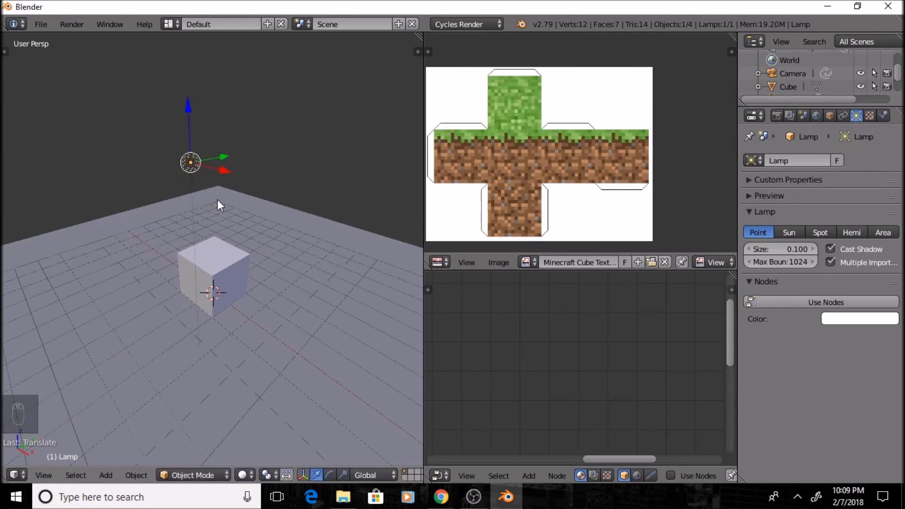
pyautogui.click(217, 200)
pyautogui.hotkey('shift', 'z')
pyautogui.hotkey('shift', 'z')
pyautogui.moveTo(224, 169); pyautogui.dragTo(246, 180)
pyautogui.hotkey('shift', 'z')
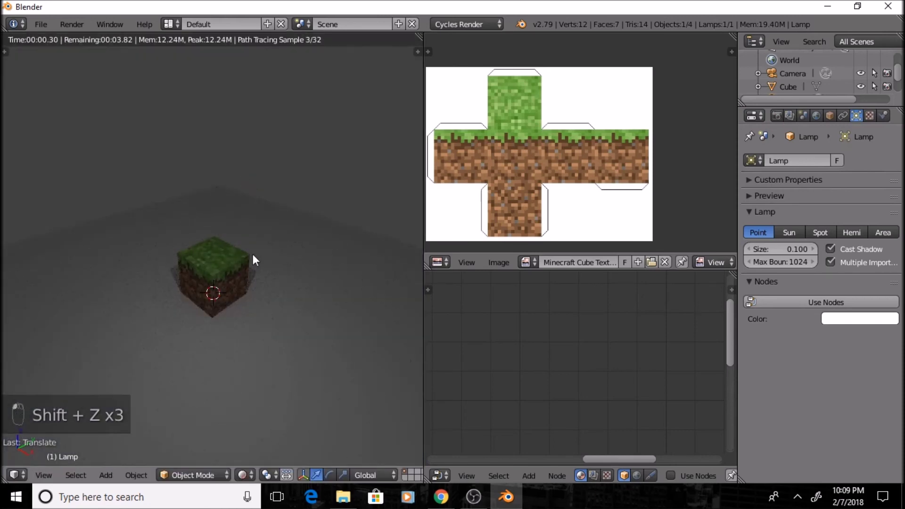
# Step: Pull the lamp slightly back along X and inspect the lit cube up close in rendered shading
pyautogui.hotkey('shift', 'z')
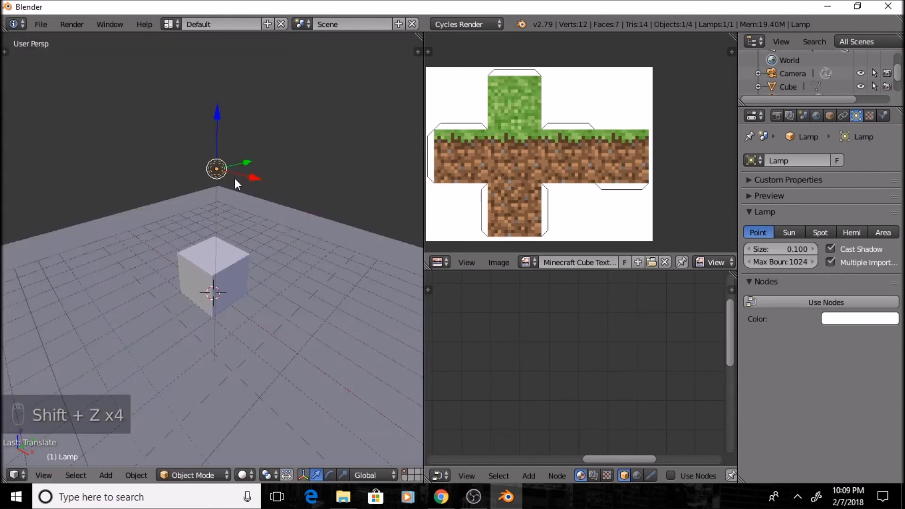
pyautogui.moveTo(237, 173); pyautogui.dragTo(215, 170)
pyautogui.hotkey('shift', 'z')
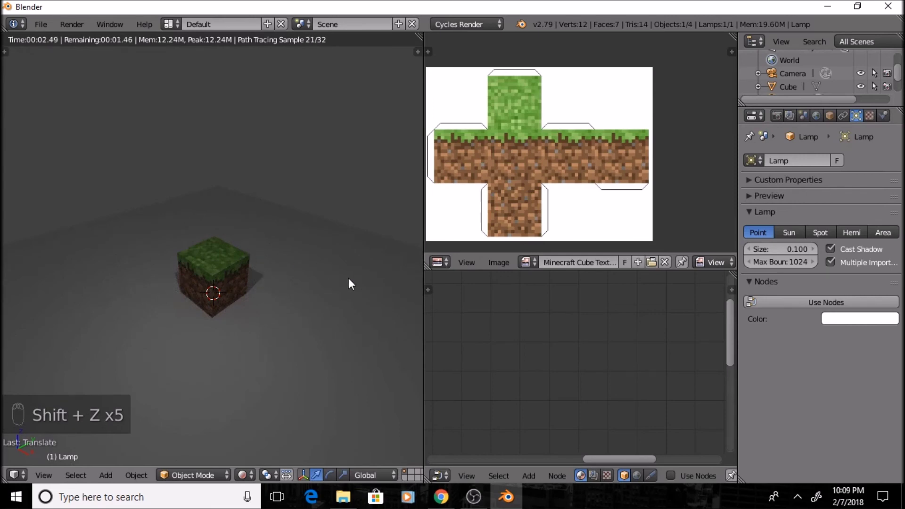
pyautogui.scroll(3, 302, 326)
pyautogui.scroll(1, 281, 312)
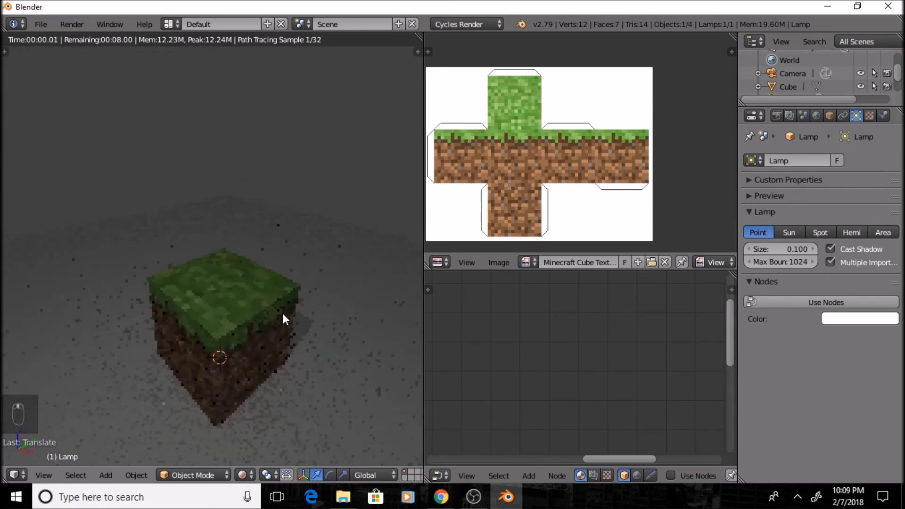
pyautogui.moveTo(301, 337); pyautogui.dragTo(294, 320, button='middle')
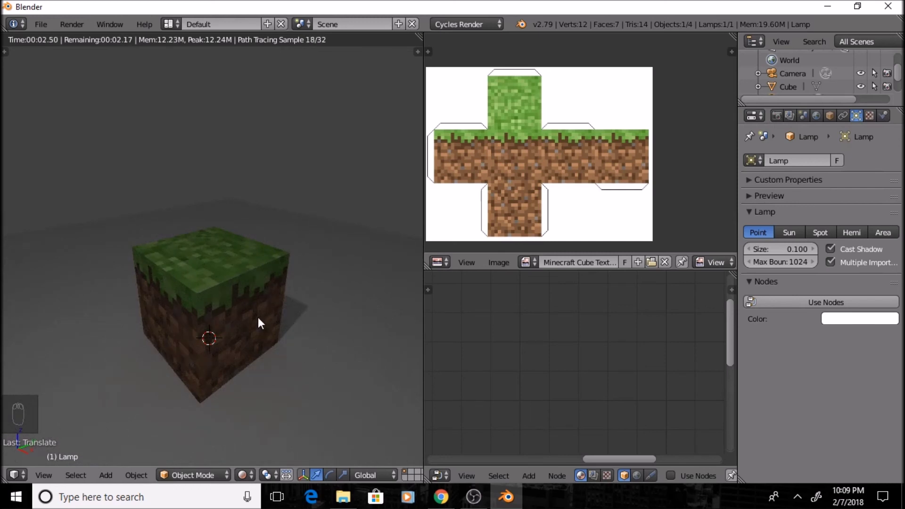
# Step: Return to solid shading, select the camera and look at the scene through it
pyautogui.hotkey('shift', 'z')
pyautogui.scroll(-5, 257, 317)
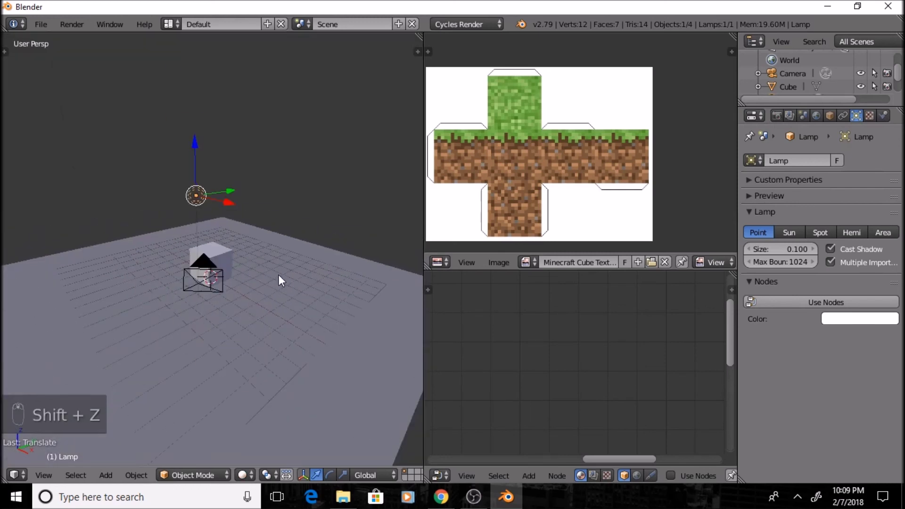
pyautogui.moveTo(278, 276); pyautogui.dragTo(259, 290, button='middle')
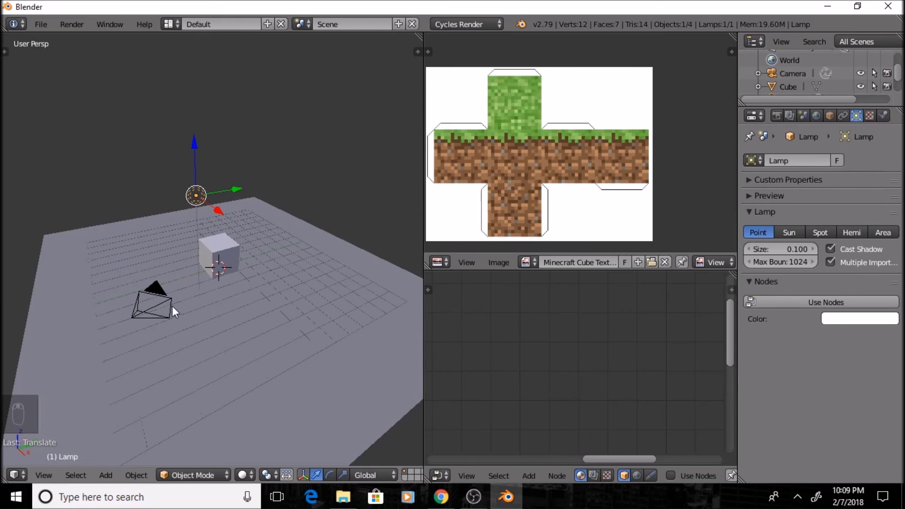
pyautogui.rightClick(146, 298)
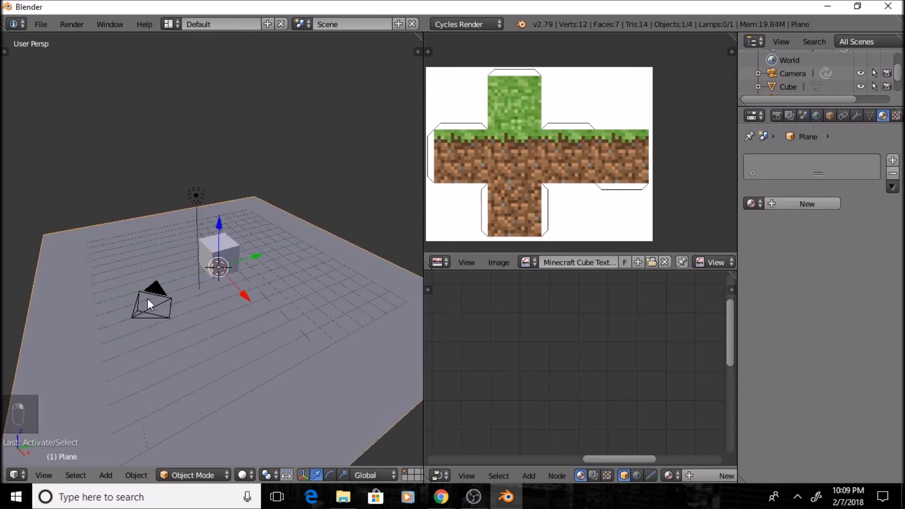
pyautogui.rightClick(155, 304)
pyautogui.moveTo(228, 327); pyautogui.dragTo(226, 351, button='middle')
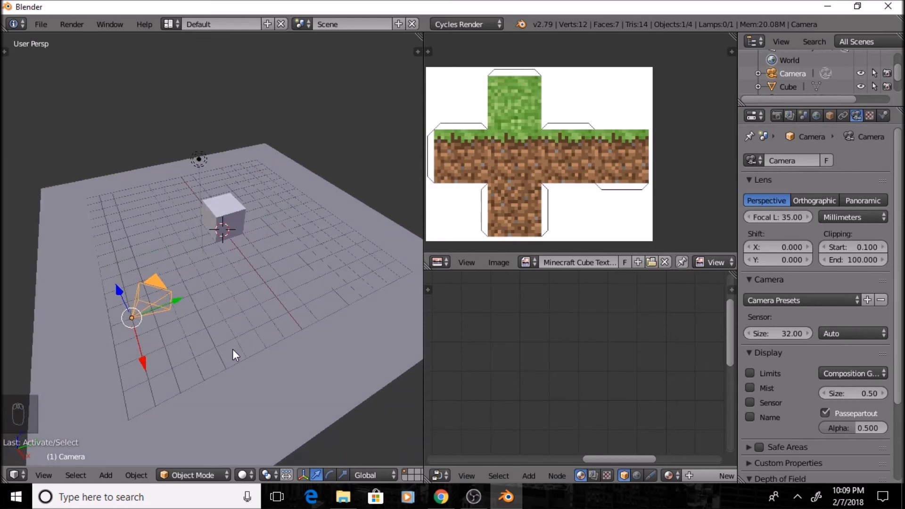
pyautogui.press('KP_0')
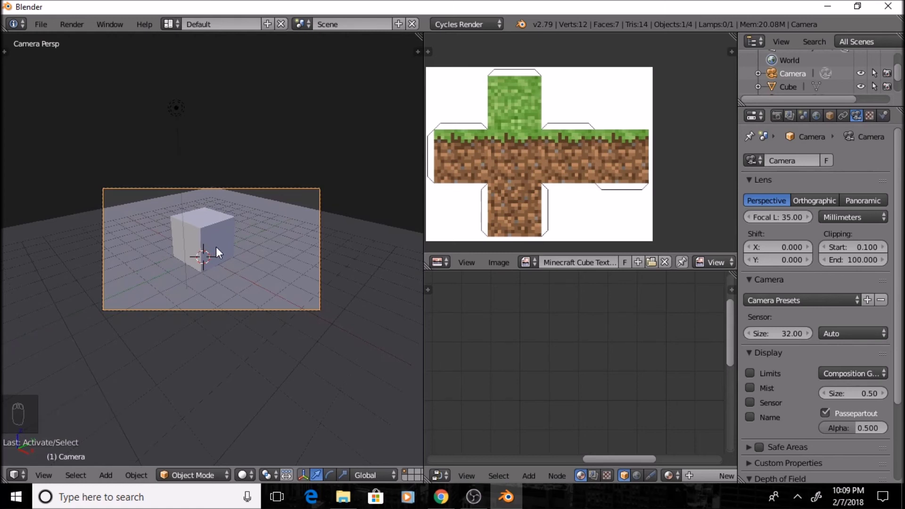
# Step: Show the render settings and preview the camera's framing in rendered shading, ending in solid shading
pyautogui.click(787, 114)
pyautogui.click(777, 115)
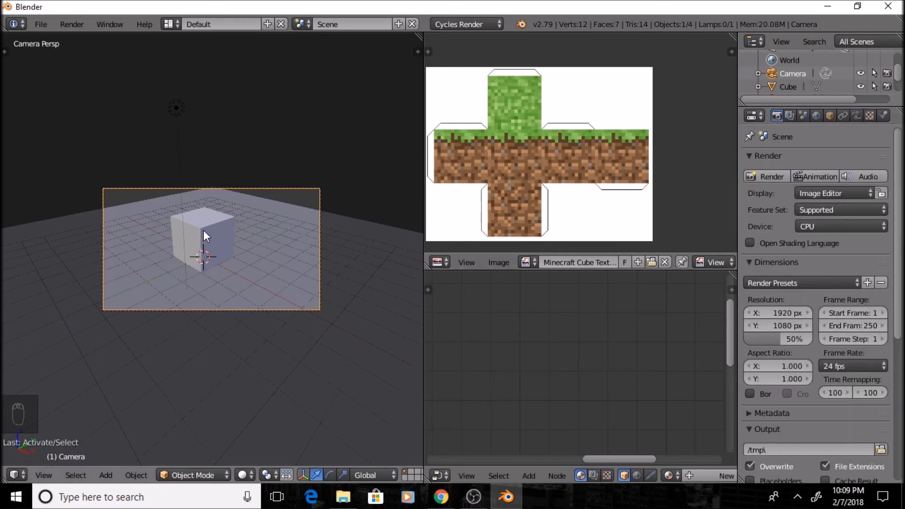
pyautogui.hotkey('shift', 'z')
pyautogui.scroll(3, 198, 259)
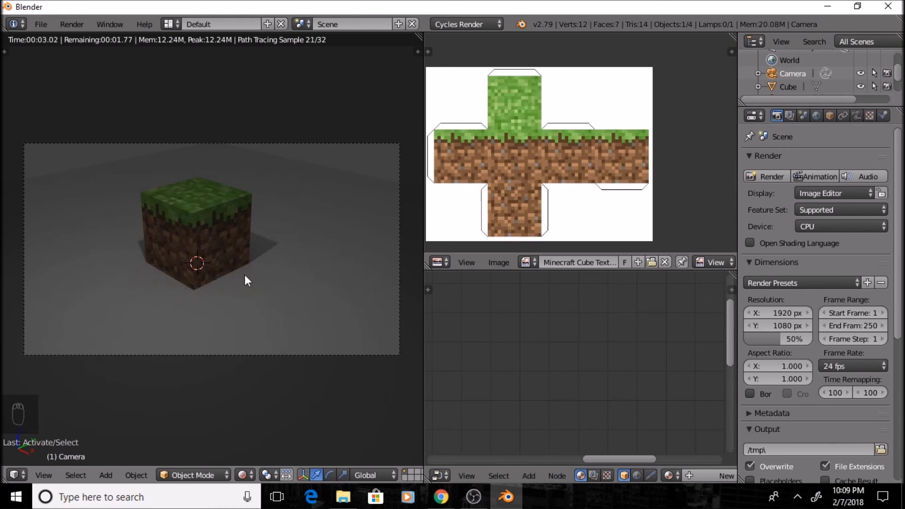
pyautogui.hotkey('shift', 'z')
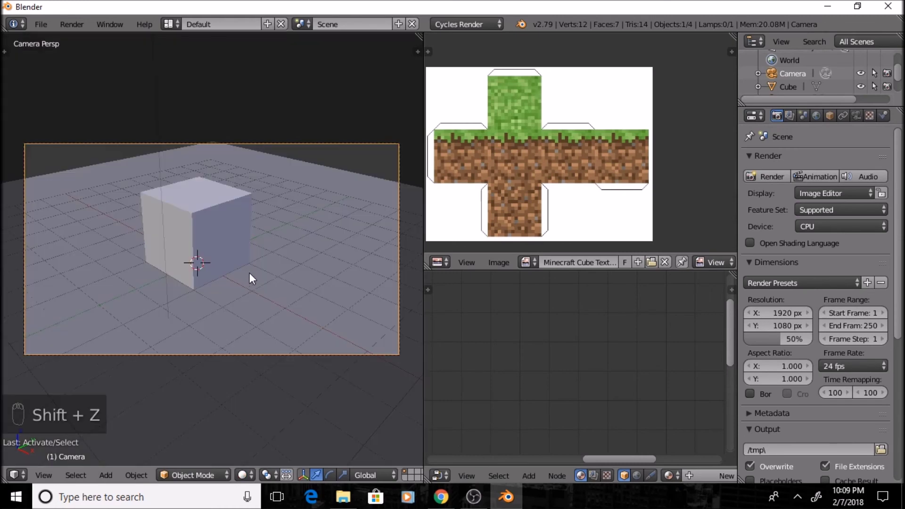
# Step: Leave the camera view, move the camera slightly in the negative Y direction and look through it
pyautogui.scroll(-3, 250, 272)
pyautogui.moveTo(250, 273); pyautogui.dragTo(254, 245, button='middle')
pyautogui.scroll(-3, 253, 272)
pyautogui.press('g')
pyautogui.press('y')
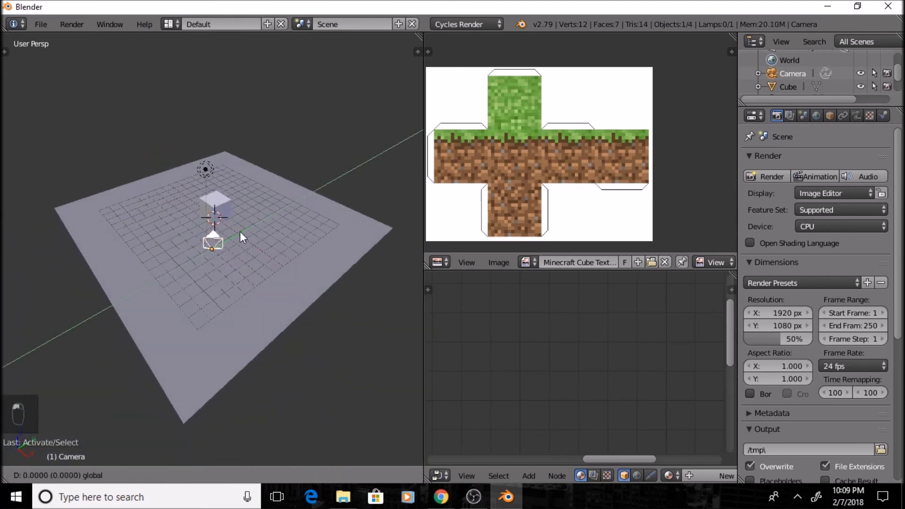
pyautogui.click(219, 230)
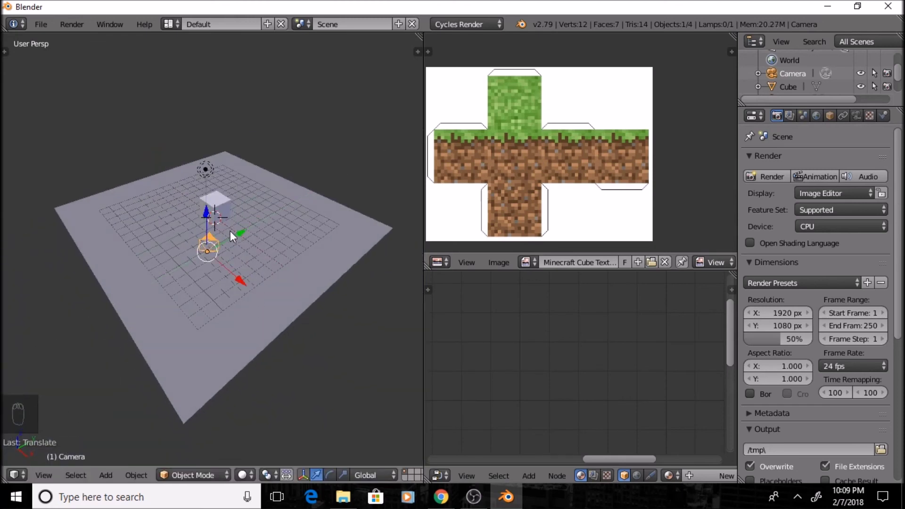
pyautogui.press('KP_0')
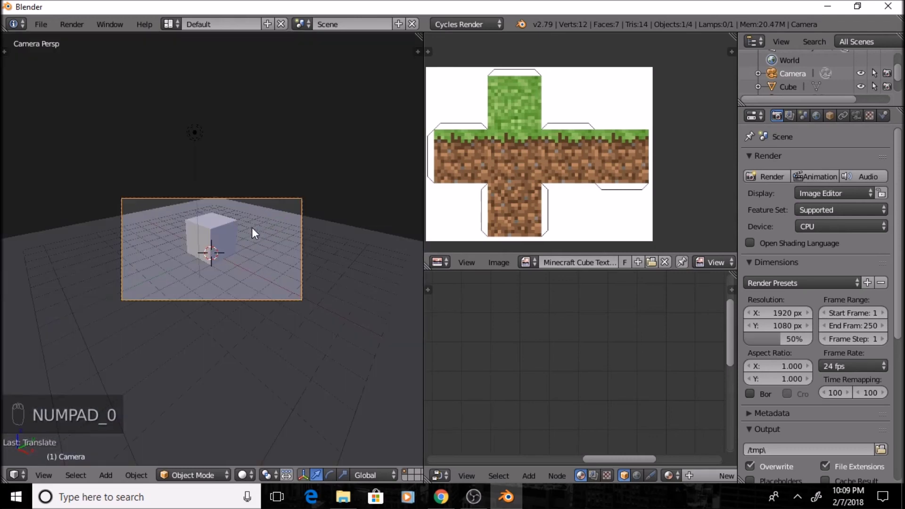
# Step: Raise the camera above its current height, lower it slightly along Z and check the framing through the camera
pyautogui.moveTo(238, 233); pyautogui.dragTo(250, 223, button='middle')
pyautogui.scroll(-3, 221, 225)
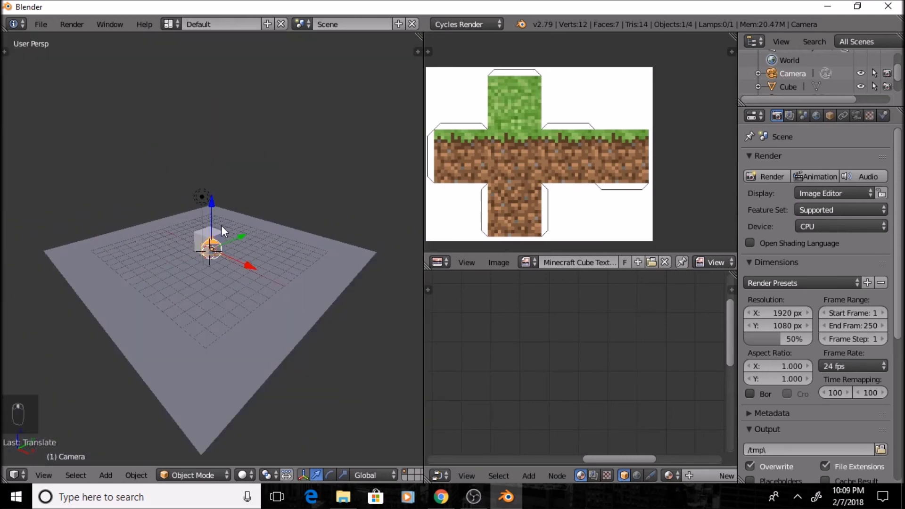
pyautogui.press('g')
pyautogui.click(216, 199)
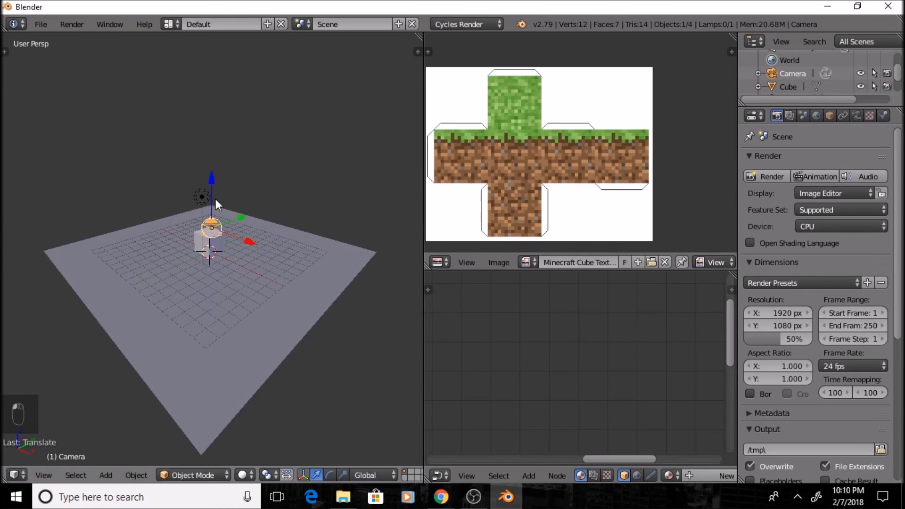
pyautogui.press('KP_0')
pyautogui.press('KP_0')
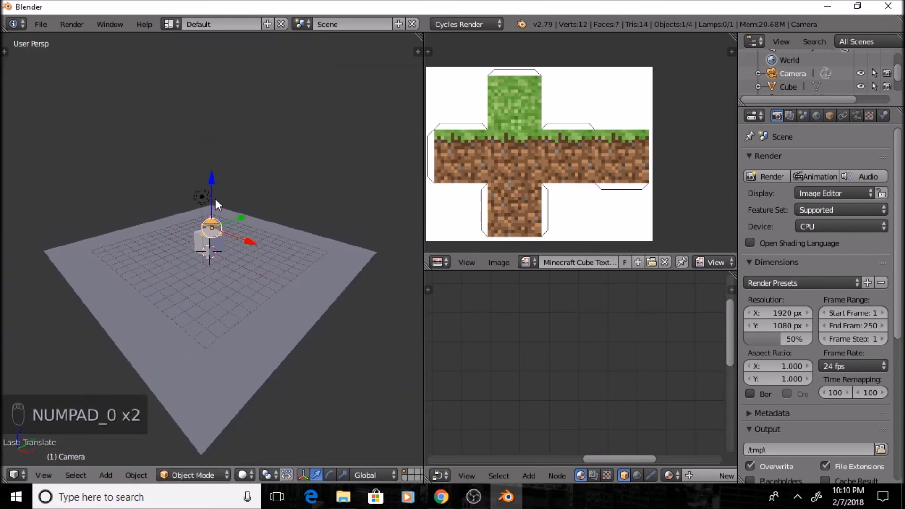
pyautogui.moveTo(211, 176); pyautogui.dragTo(213, 188)
pyautogui.press('KP_0')
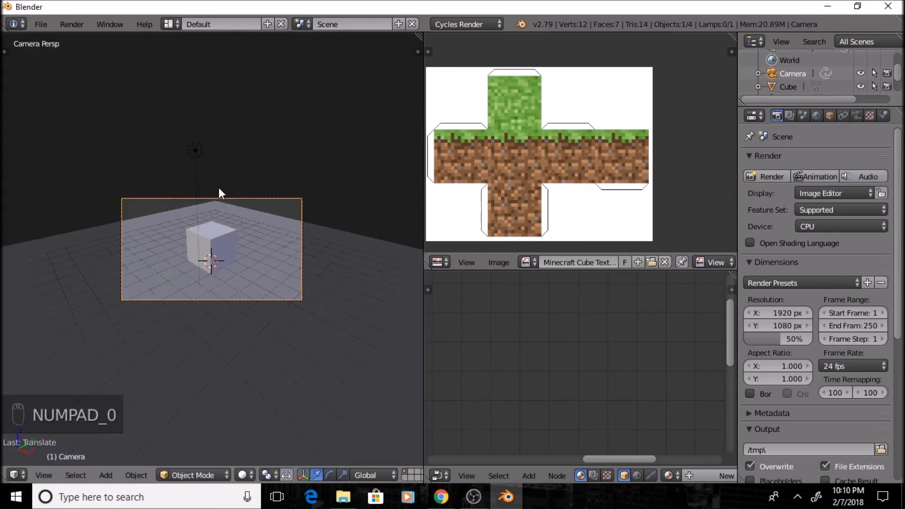
# Step: Check the raised camera's view of the cube in rendered shading and return to solid shading
pyautogui.press('KP_0')
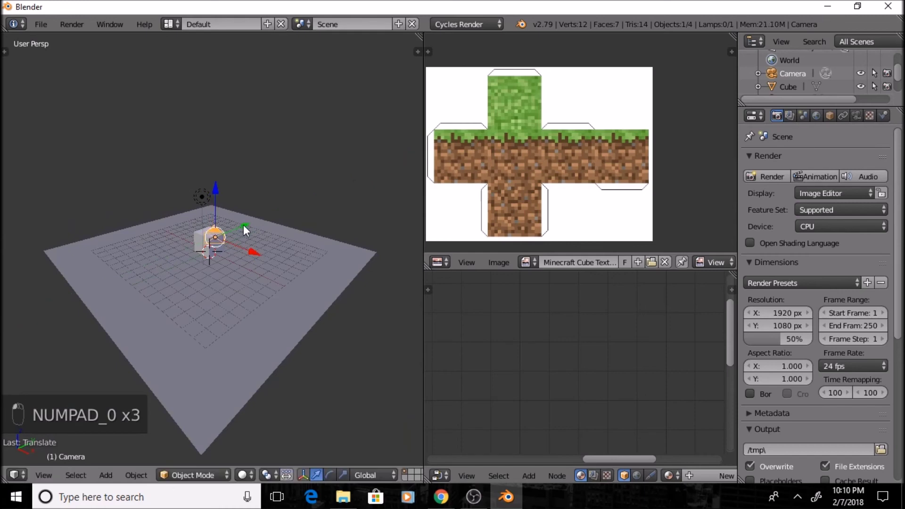
pyautogui.press('KP_0')
pyautogui.hotkey('shift', 'z')
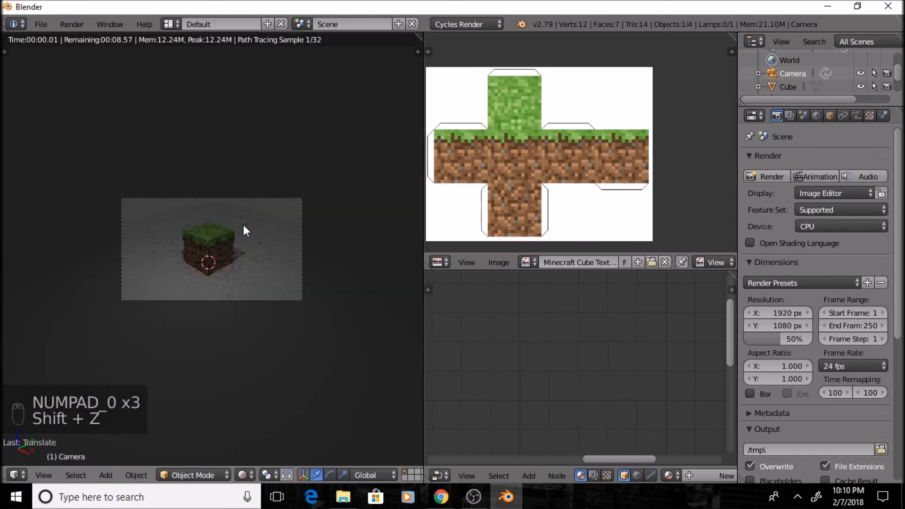
pyautogui.hotkey('shift', 'z')
# Step: Scale the floor plane up to about 1.6 times its size and look at it through the camera
pyautogui.scroll(-3, 292, 138)
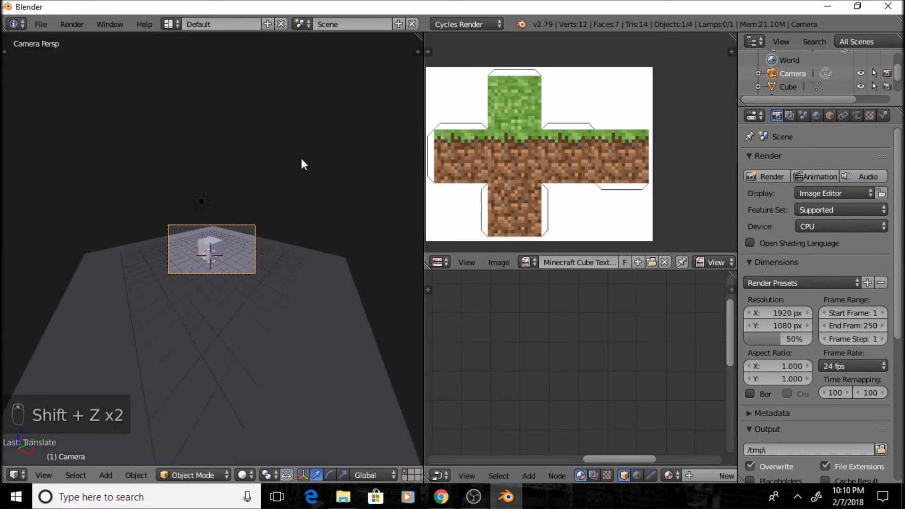
pyautogui.moveTo(300, 157); pyautogui.dragTo(301, 193, button='middle')
pyautogui.scroll(-4, 301, 193)
pyautogui.rightClick(287, 239)
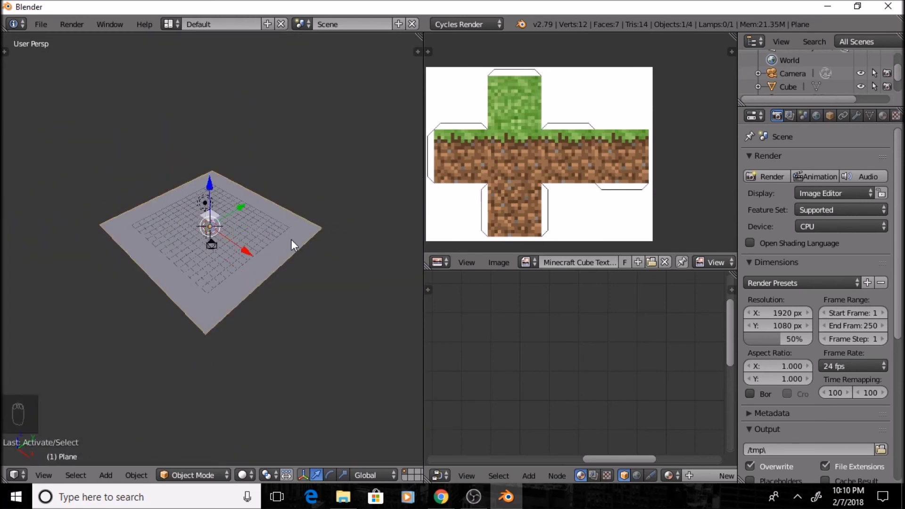
pyautogui.press('s')
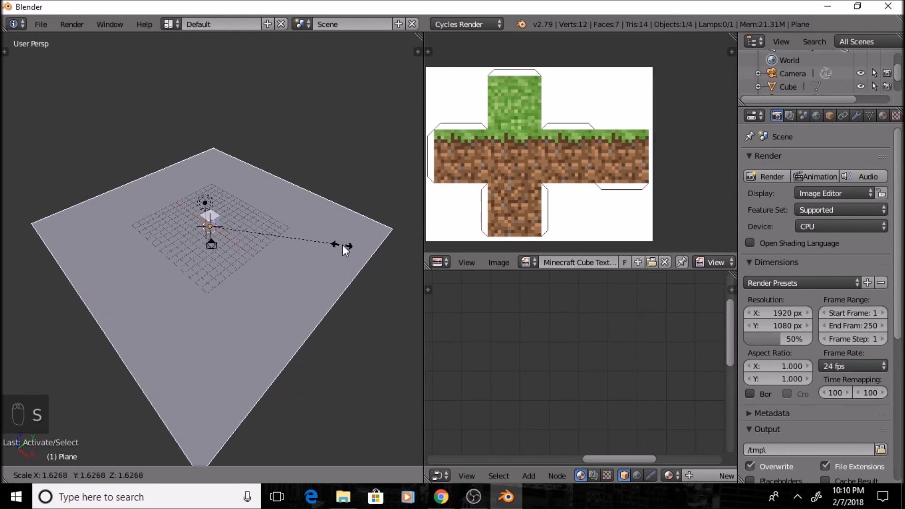
pyautogui.click(342, 244)
pyautogui.press('KP_0')
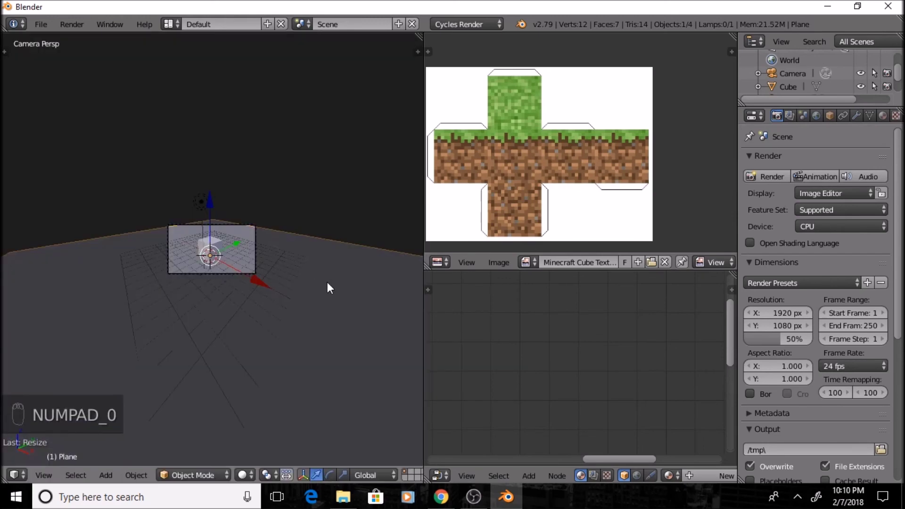
# Step: Enlarge the floor plane again by a factor of about 1.4 and return to the camera view
pyautogui.press('KP_0')
pyautogui.press('s')
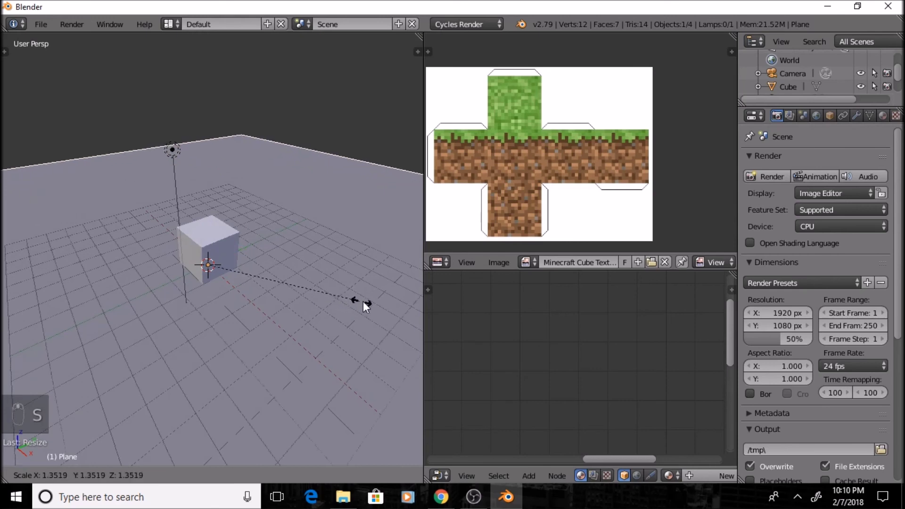
pyautogui.click(371, 304)
pyautogui.press('KP_0')
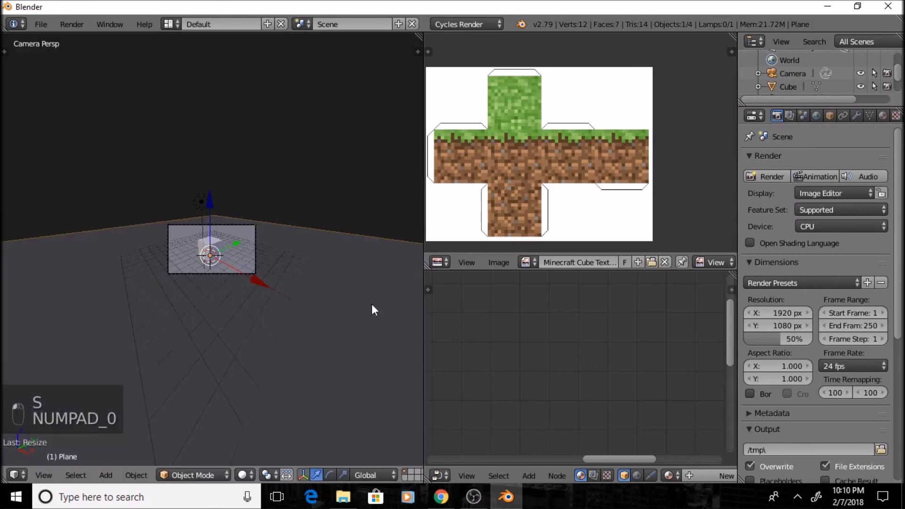
# Step: Preview the camera view in rendered shading and render the scene as a still image
pyautogui.hotkey('shift', 'z')
pyautogui.scroll(5, 171, 270)
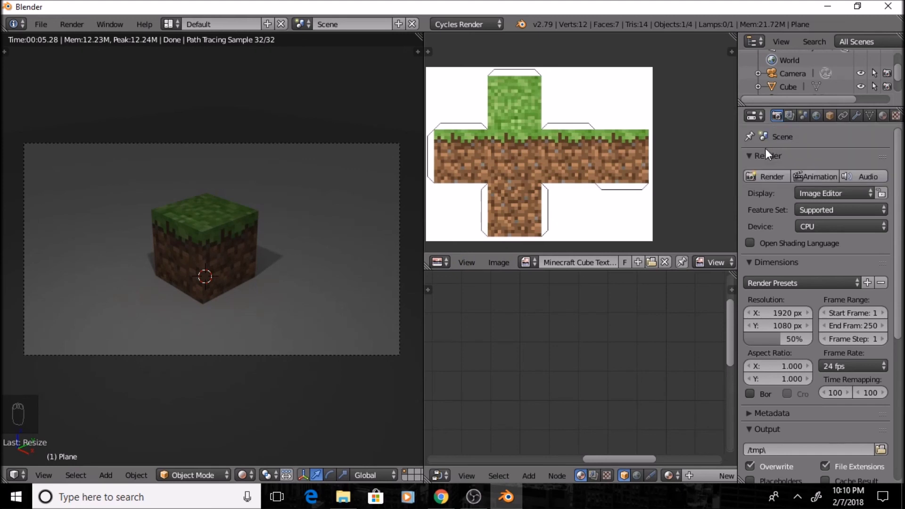
pyautogui.click(768, 178)
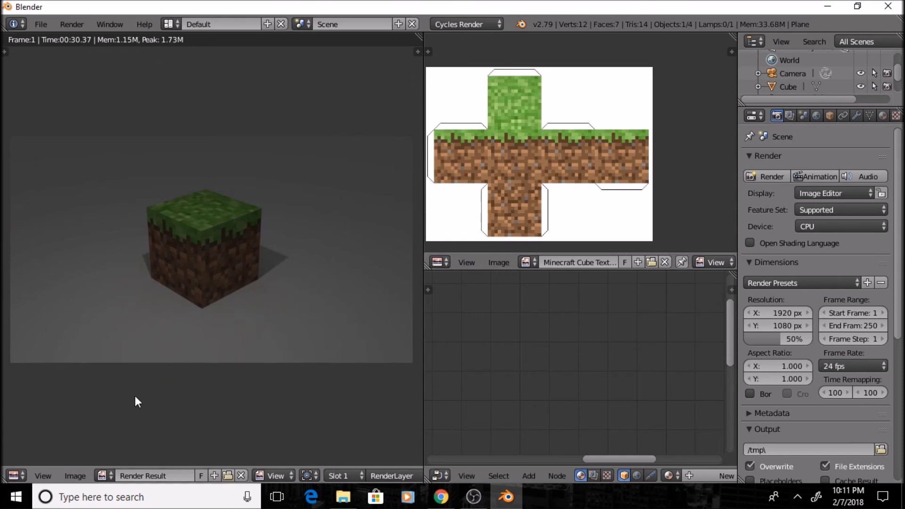
# Step: Save the rendered image to the Desktop folder as Minecraft Dirt and minimize the window to show the desktop
pyautogui.click(86, 477)
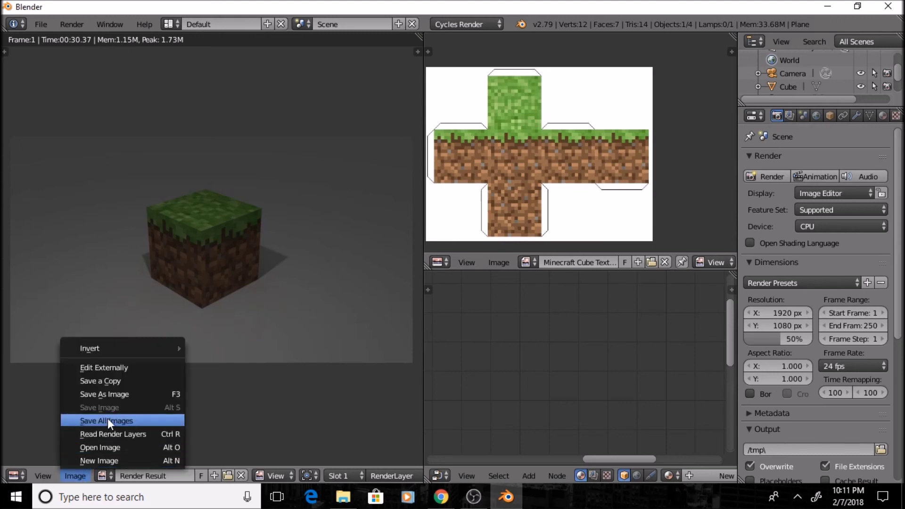
pyautogui.click(111, 395)
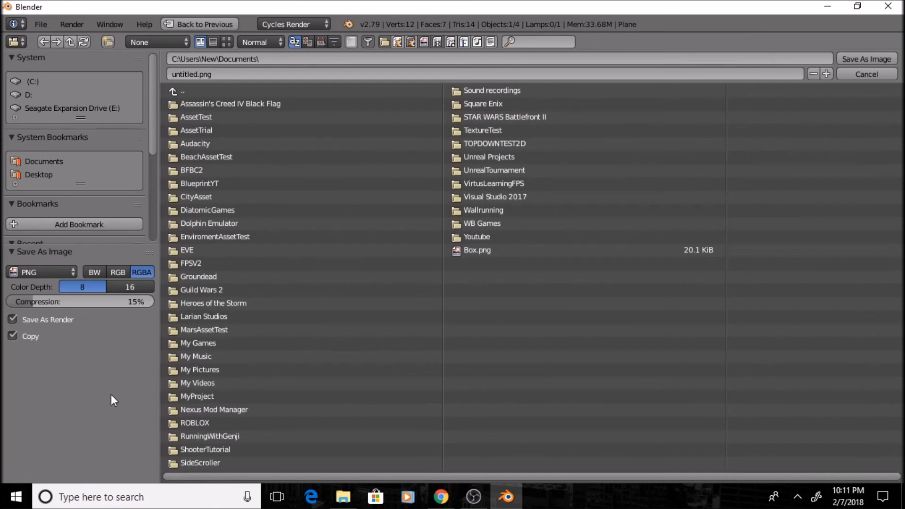
pyautogui.click(49, 170)
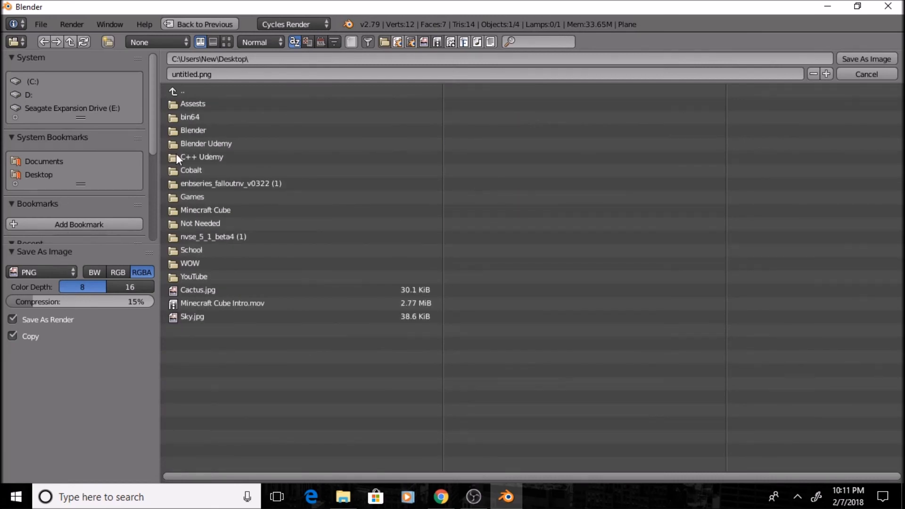
pyautogui.click(233, 73)
pyautogui.press('BackSpace')
pyautogui.write('Minecraft')
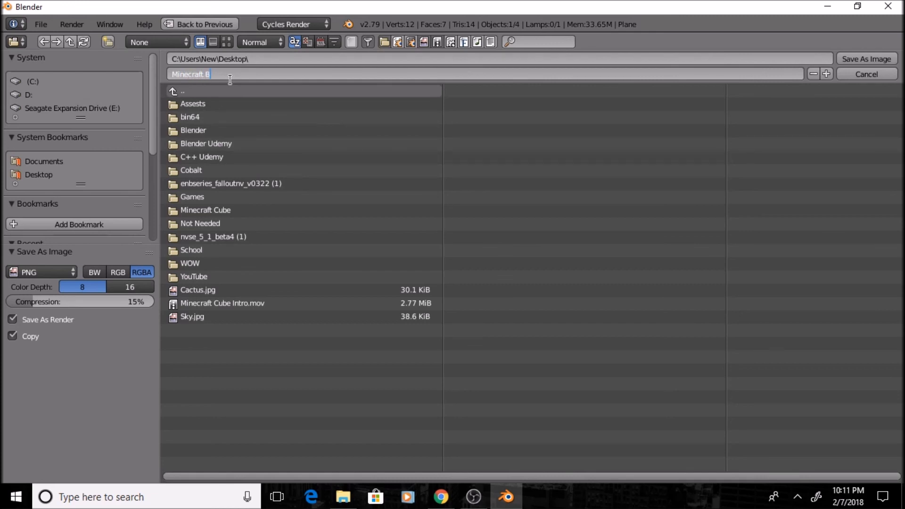
pyautogui.write(' Dirt')
pyautogui.press('Return')
pyautogui.click(877, 59)
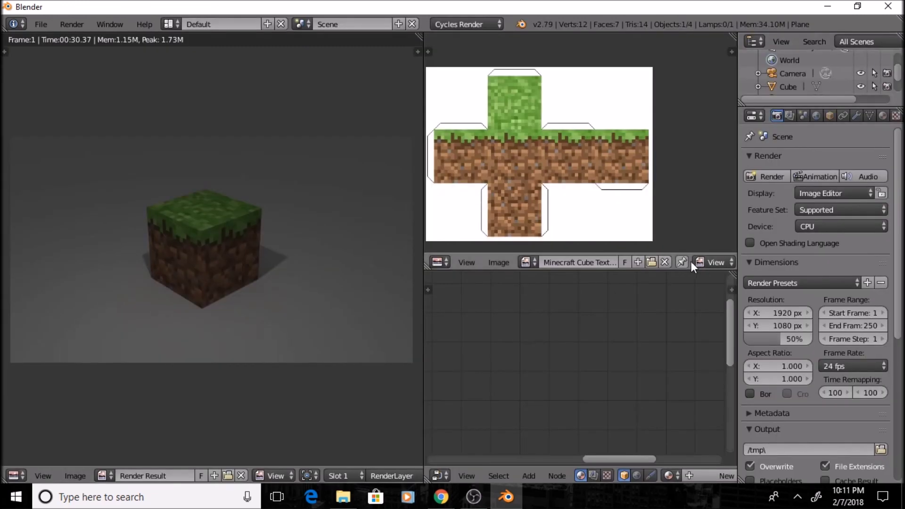
pyautogui.click(828, 7)
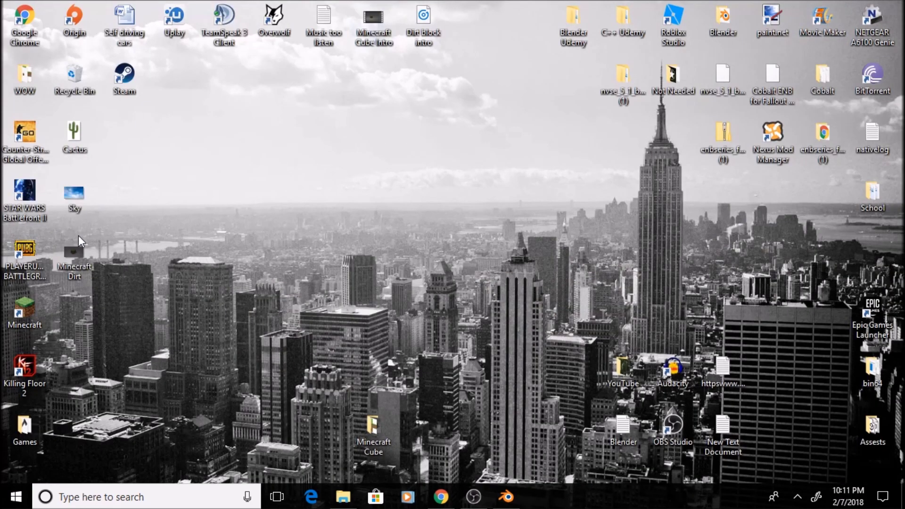